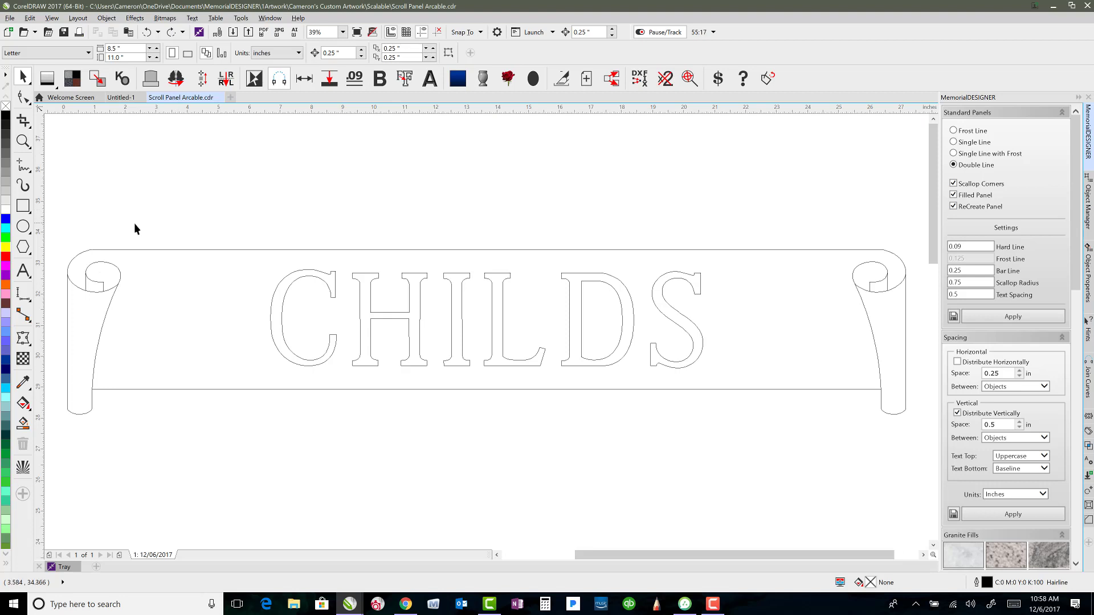
# Select the left scroll curl and switch the drawing from wireframe to a display showing its actual outline thickness and fills.
pyautogui.scroll(7, 100, 287)
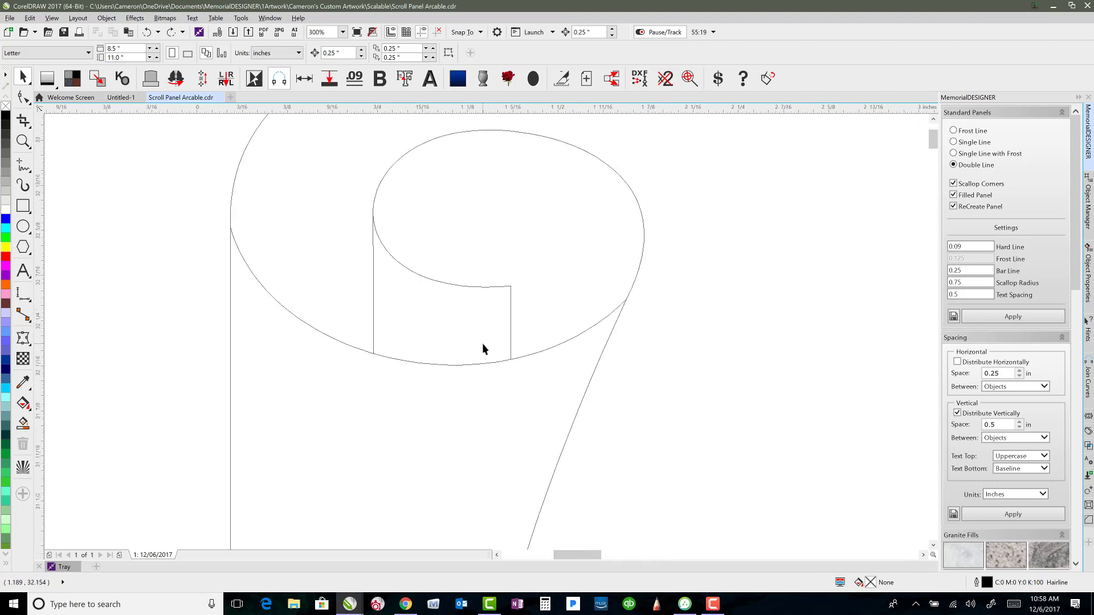
pyautogui.scroll(-2, 545, 307)
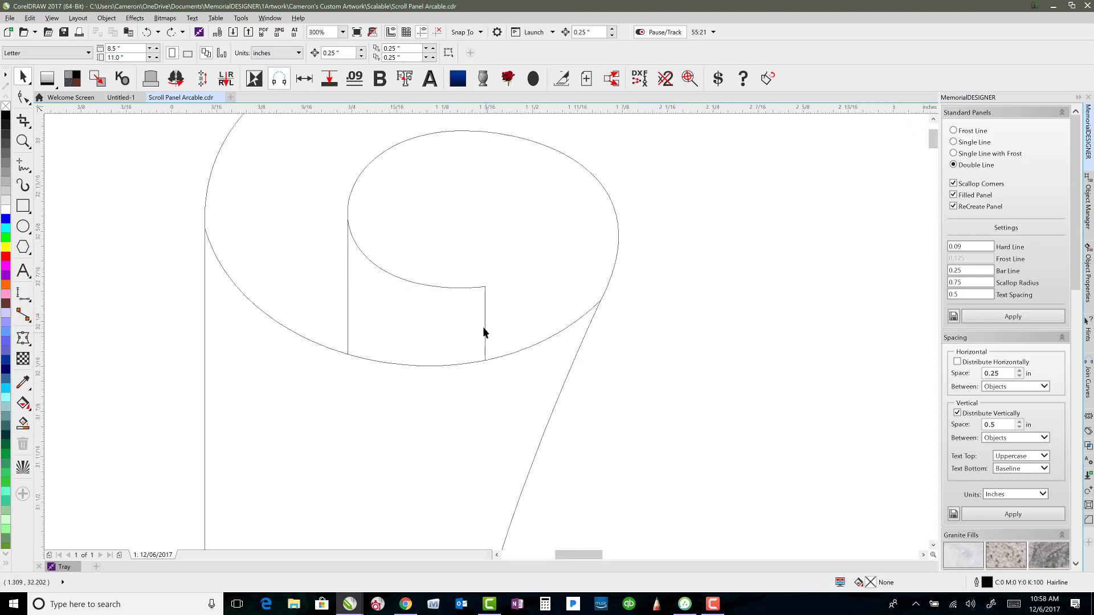
pyautogui.click(485, 322)
pyautogui.hotkey('shift', 'F9')
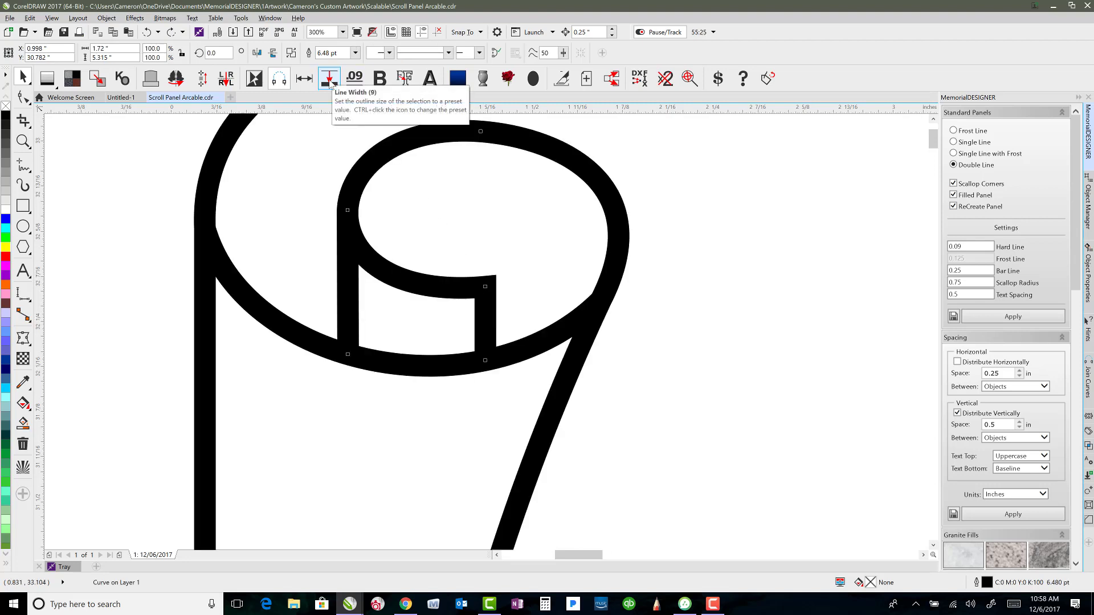
pyautogui.click(502, 214)
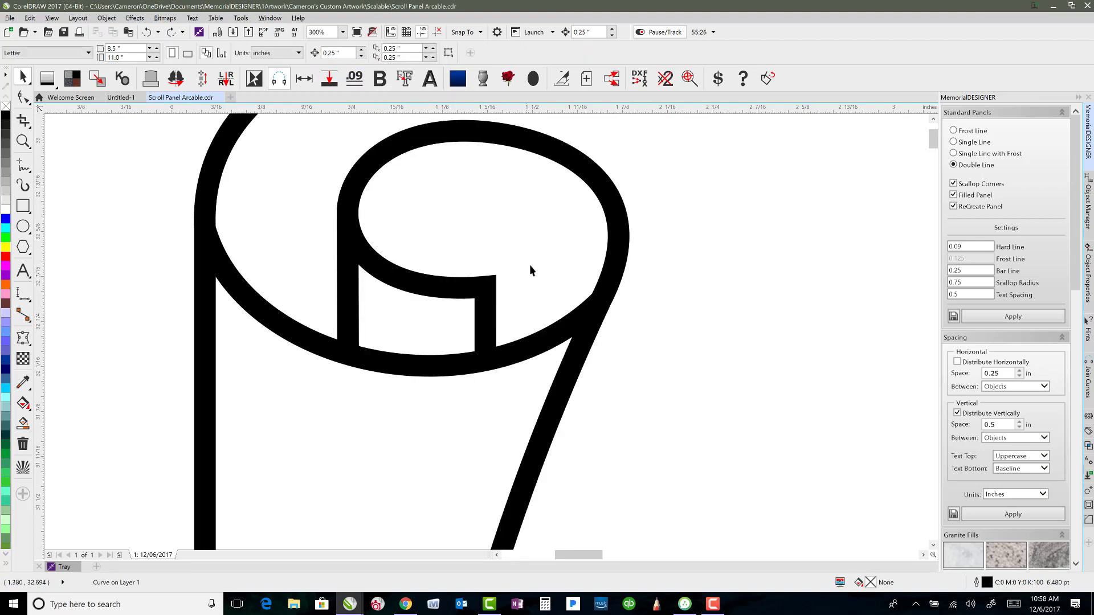
pyautogui.press('F4')
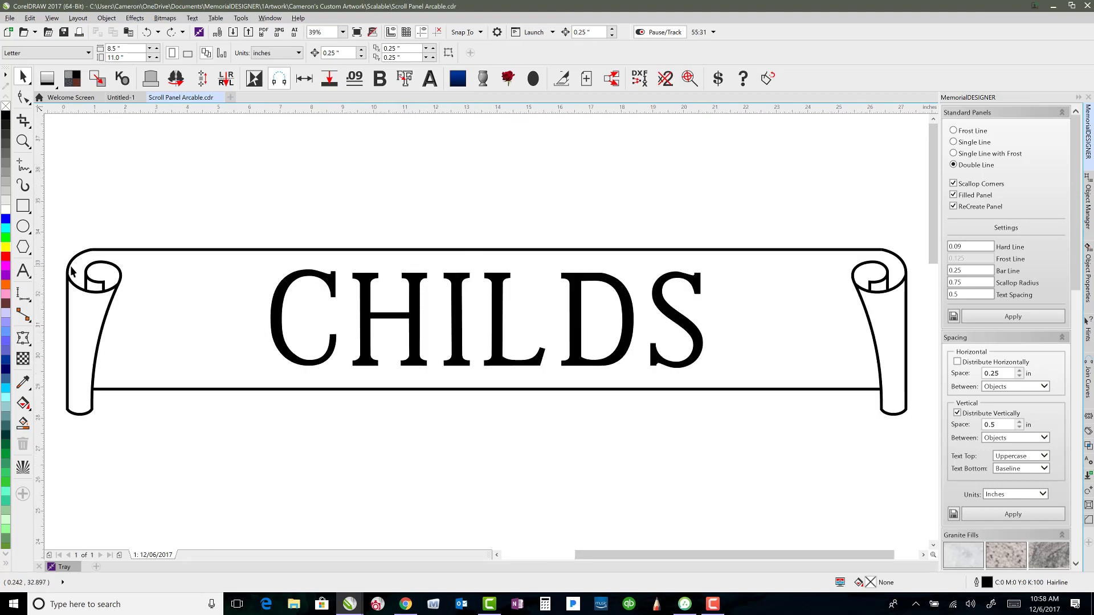
# Try moving the left scroll end down and away from the banner, and undo the move.
pyautogui.moveTo(72, 272); pyautogui.dragTo(62, 299)
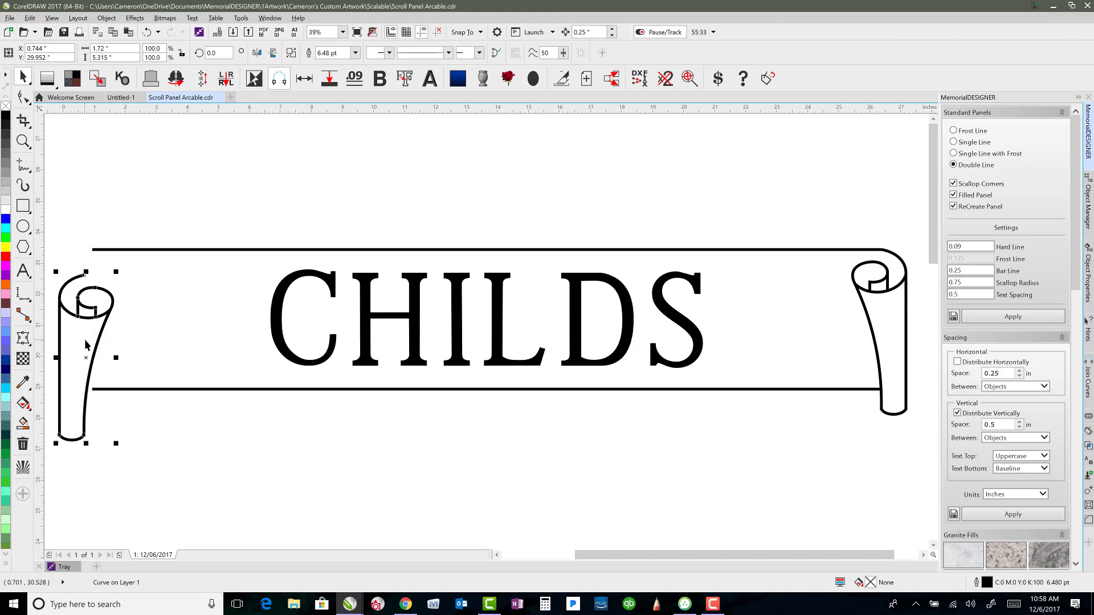
pyautogui.moveTo(111, 250); pyautogui.dragTo(121, 248)
pyautogui.hotkey('ctrl', 'z')
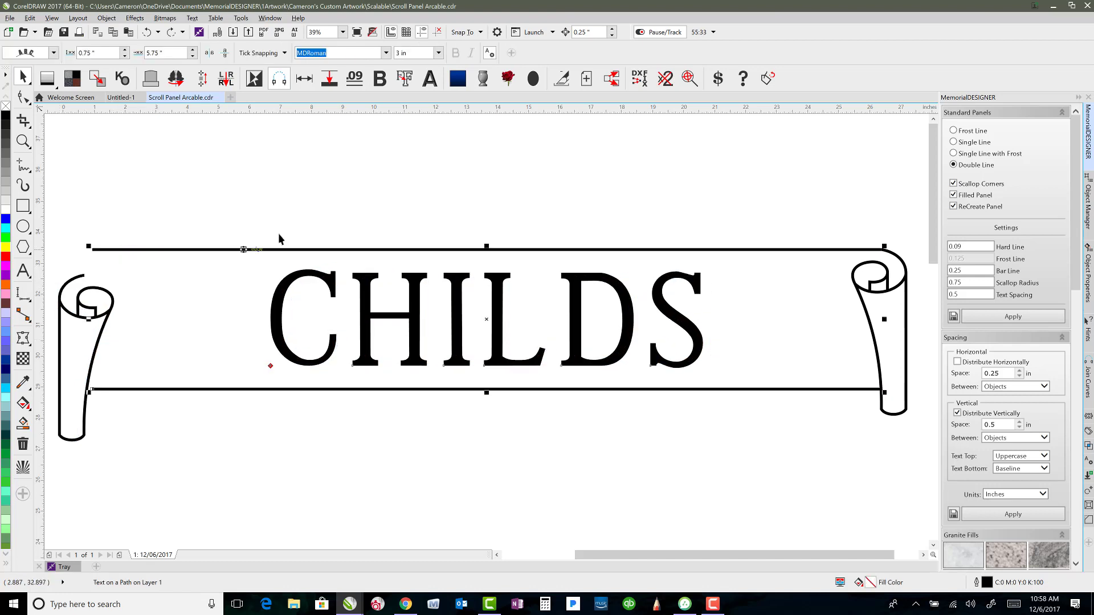
pyautogui.hotkey('ctrl', 'z')
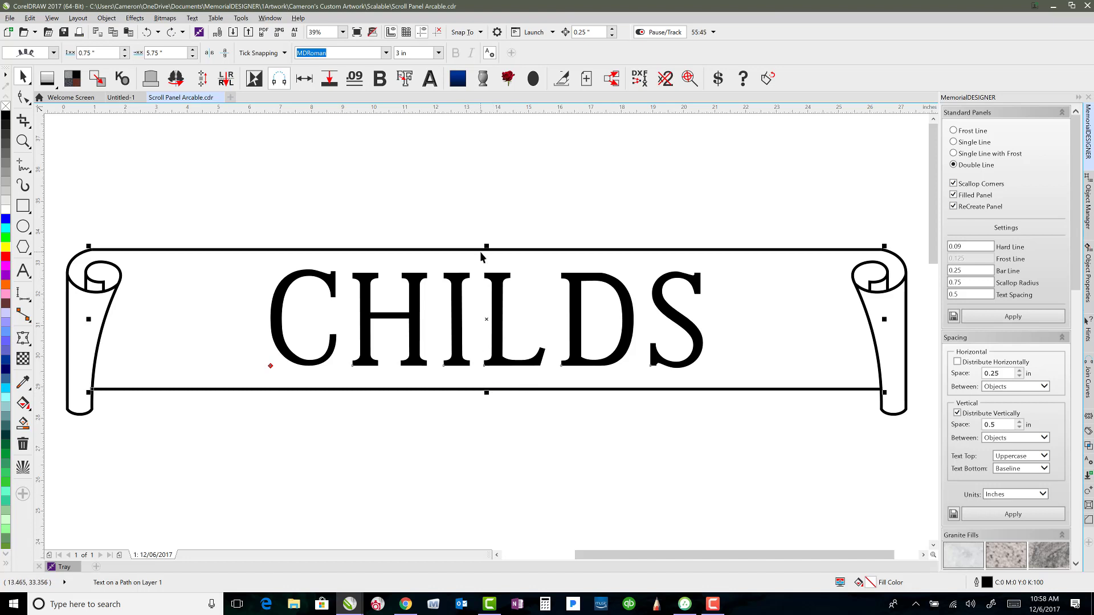
pyautogui.click(451, 212)
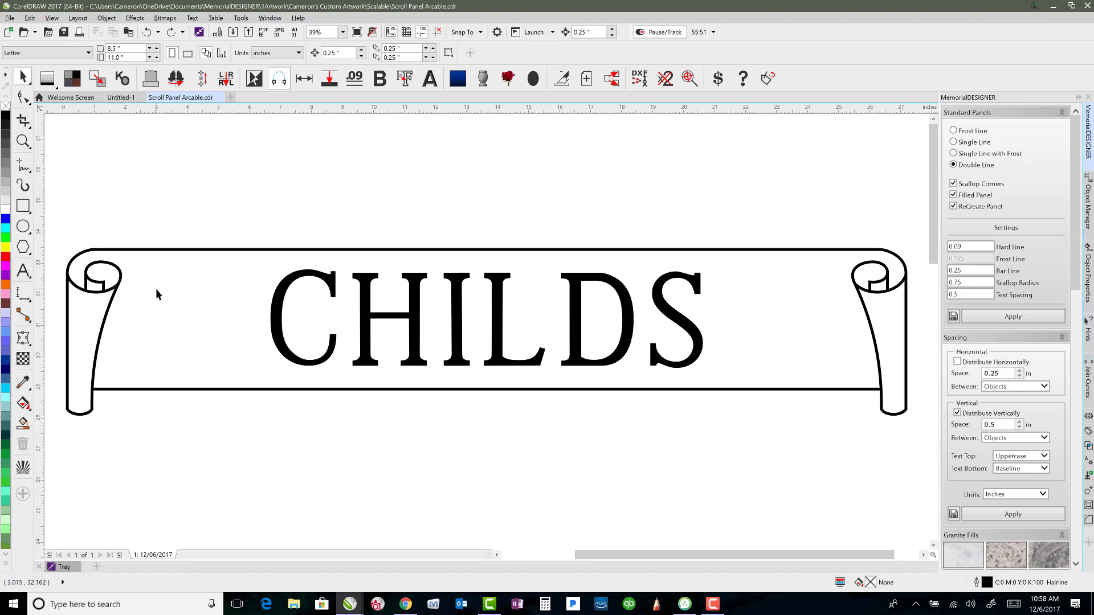
# Try scaling the entire scroll panel with its lettering down to about 14.75 in wide, and undo the resize.
pyautogui.press('F3')
pyautogui.moveTo(364, 264); pyautogui.dragTo(720, 366)
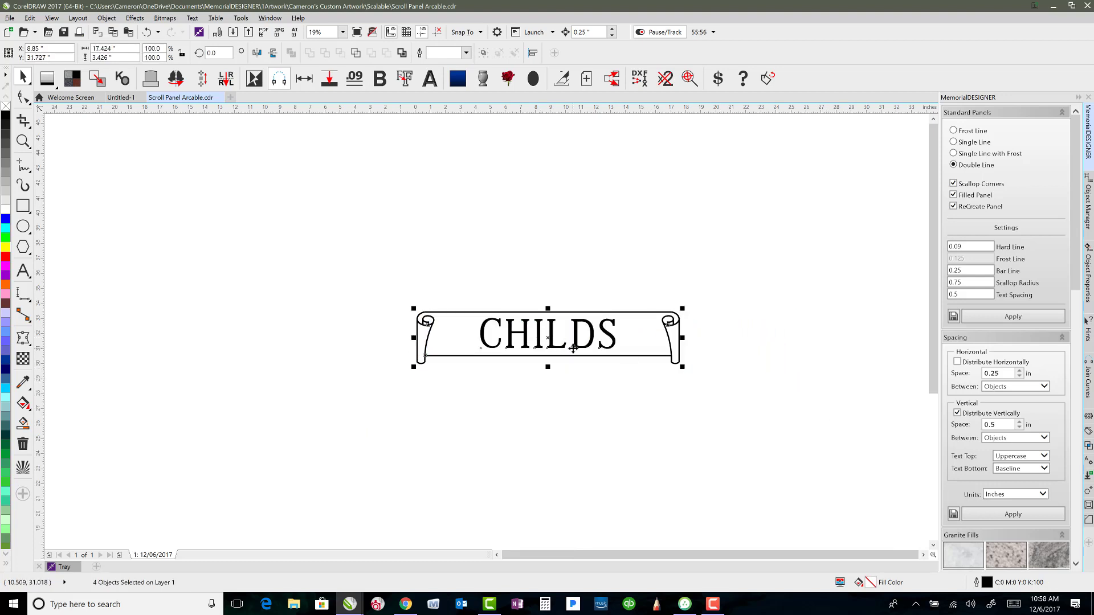
pyautogui.scroll(2, 573, 348)
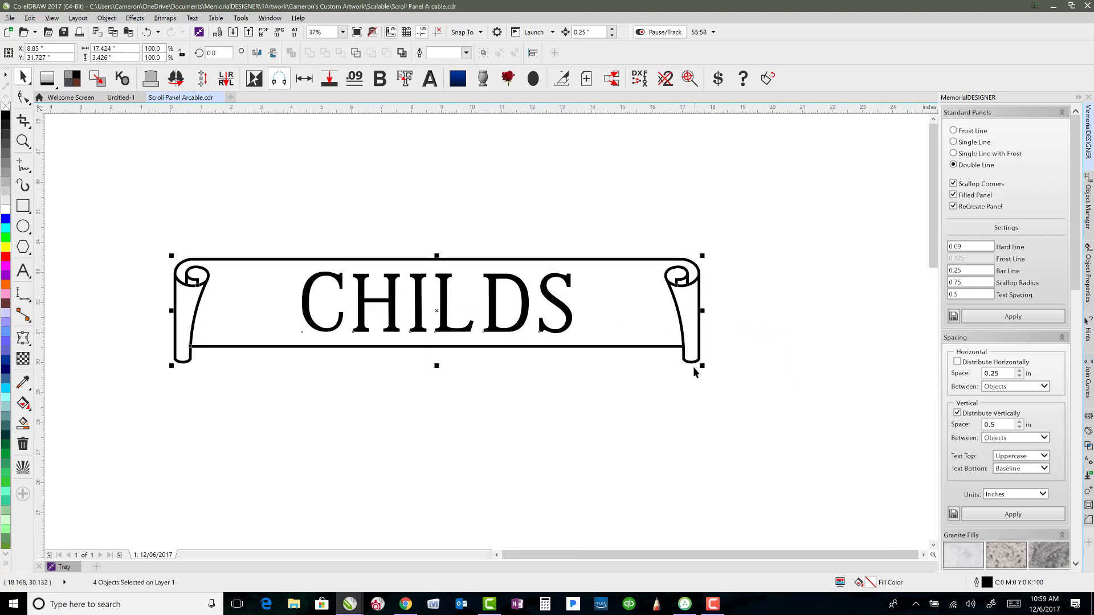
pyautogui.moveTo(701, 365); pyautogui.dragTo(622, 349)
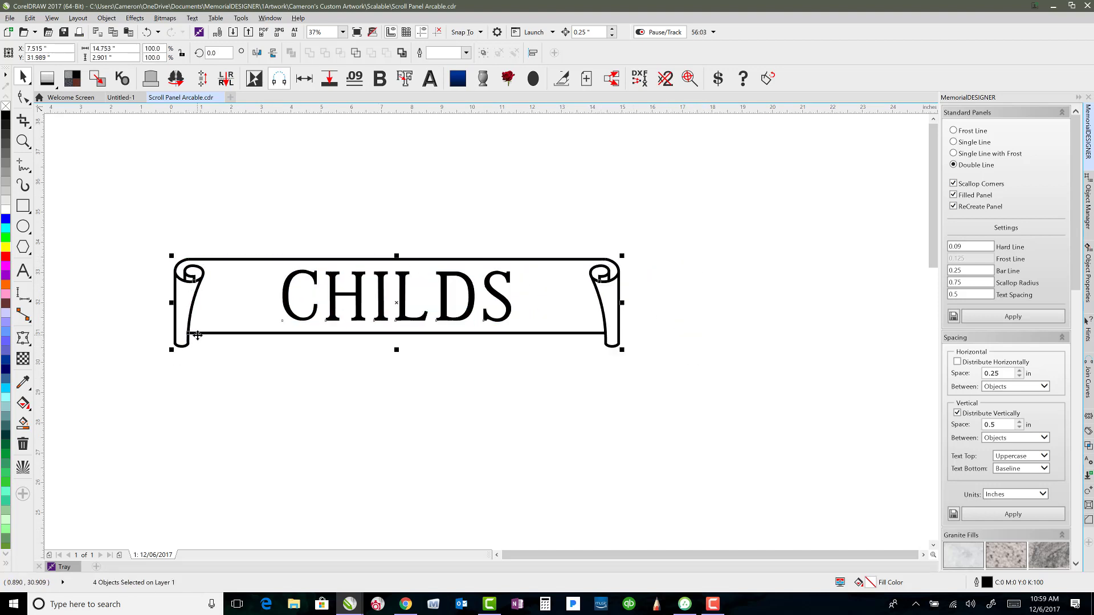
pyautogui.hotkey('ctrl', 'z')
pyautogui.hotkey('ctrl', 'z')
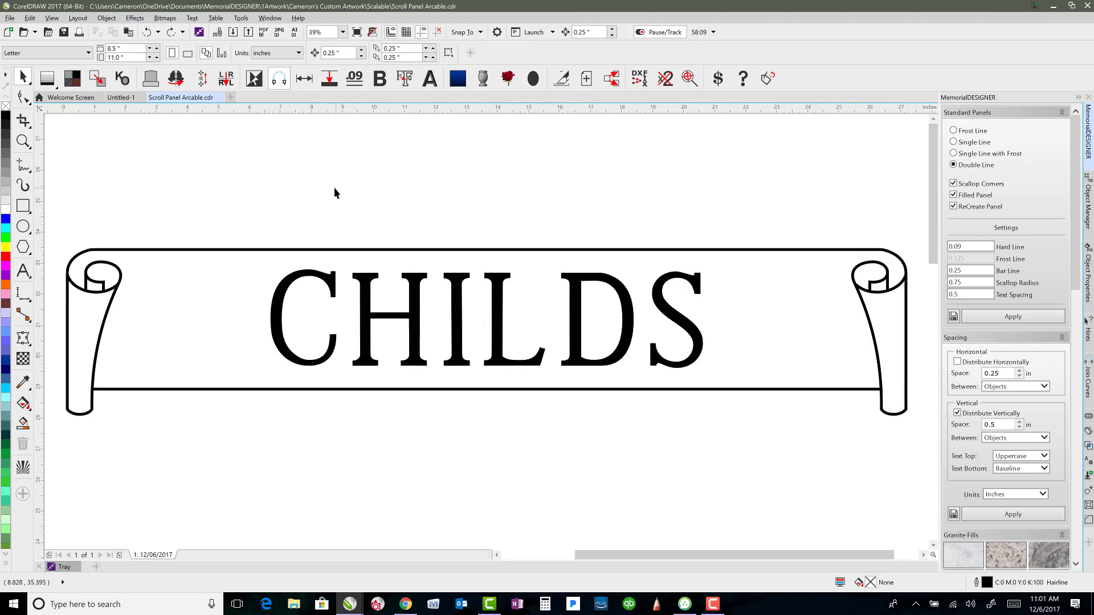
# Add a new Single Arc envelope to the control curve forming the banner's upper and lower lines.
pyautogui.click(144, 254)
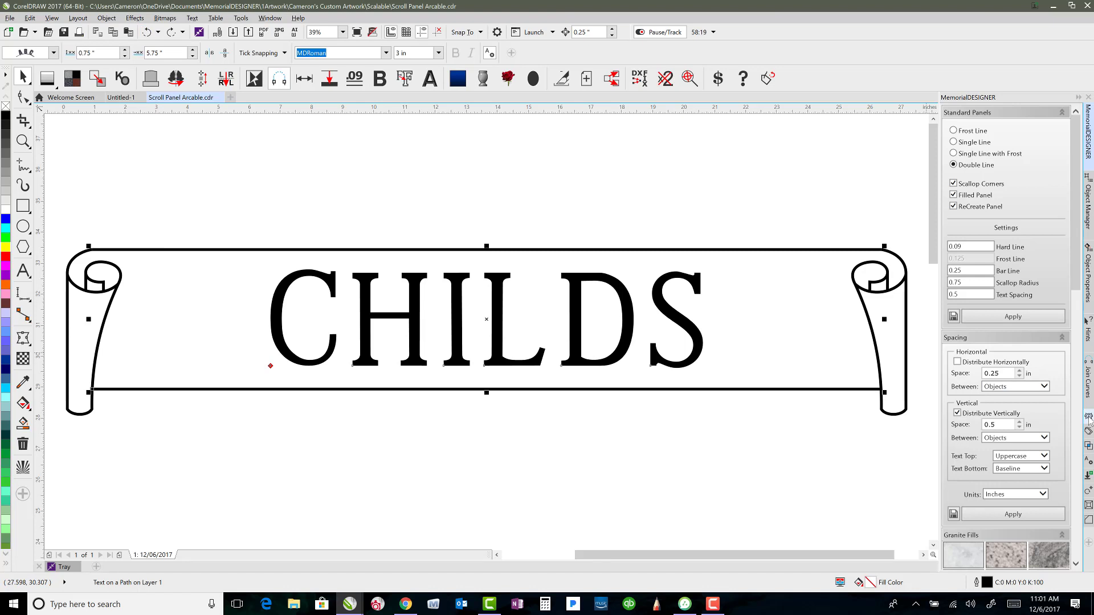
pyautogui.click(1087, 393)
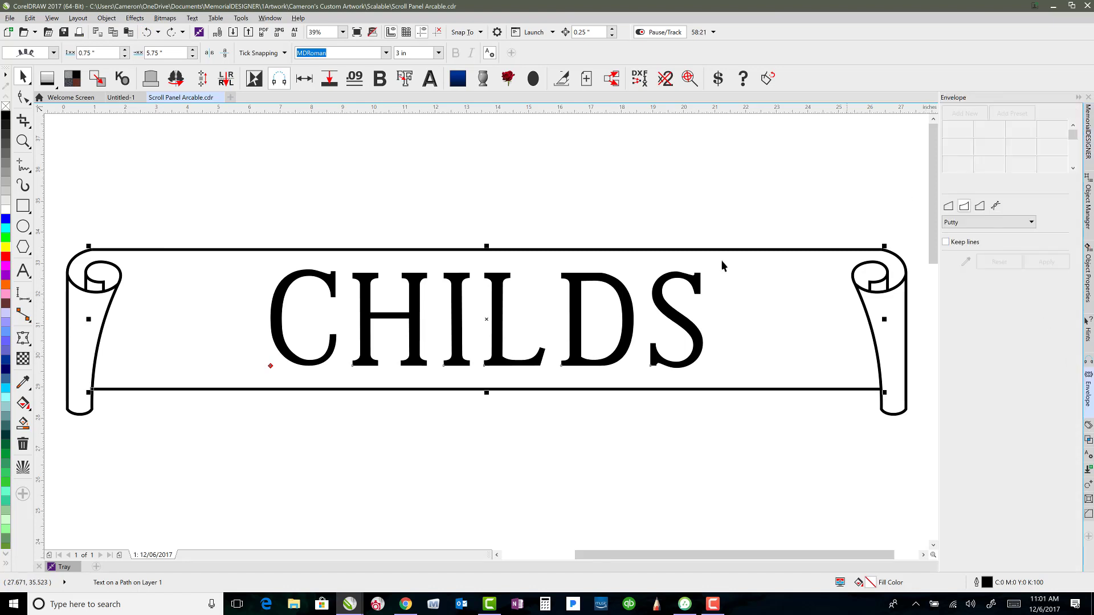
pyautogui.click(336, 249)
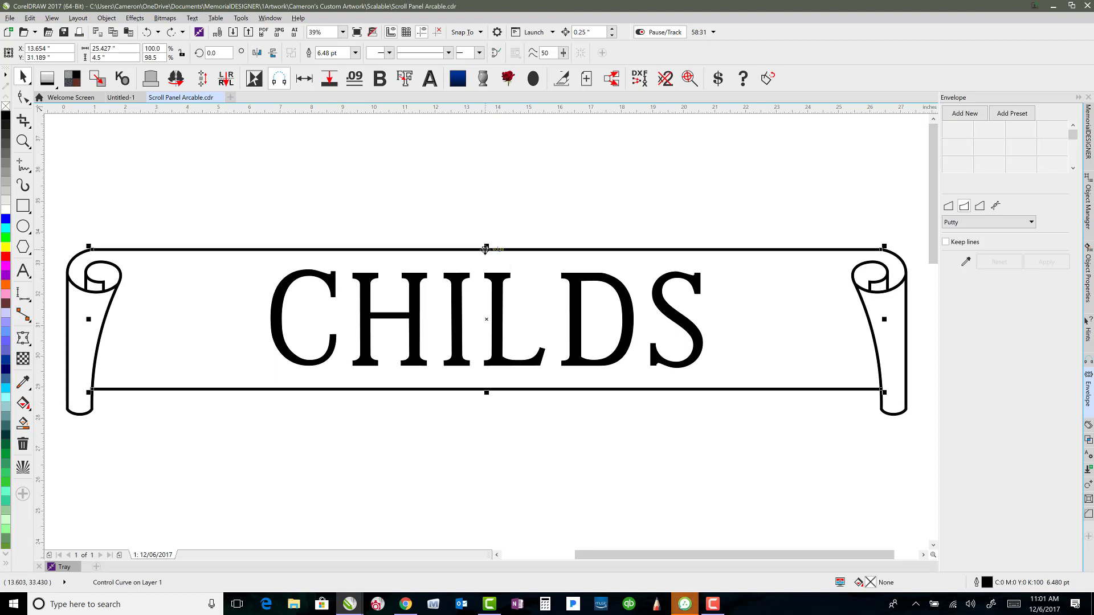
pyautogui.click(972, 114)
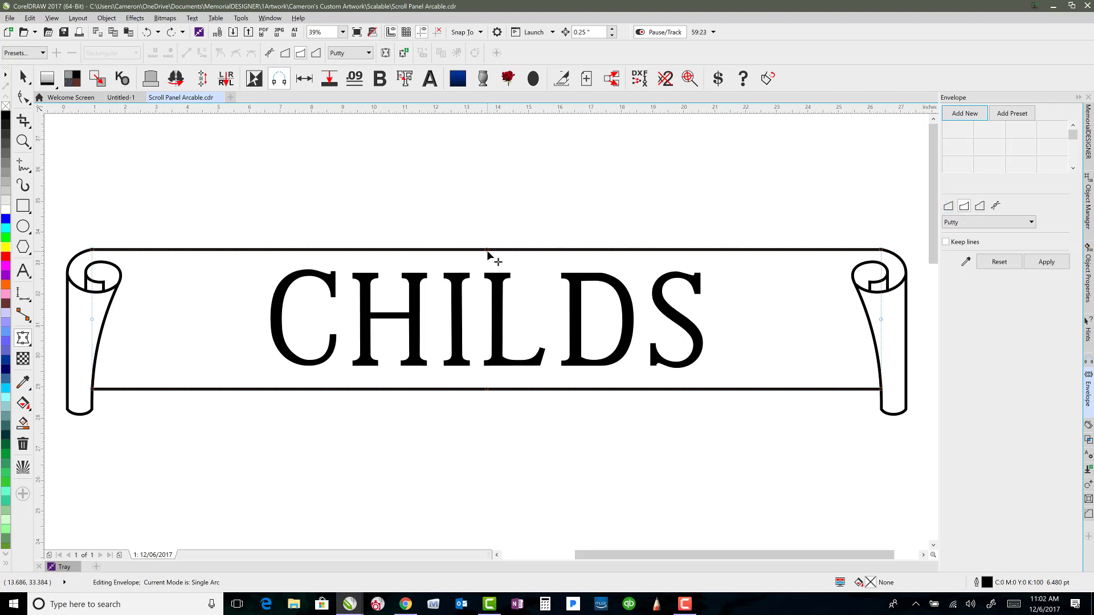
# Try arching the banner's upper edge alone and both edges together with the envelope, undoing each attempt.
pyautogui.moveTo(489, 249); pyautogui.dragTo(486, 189)
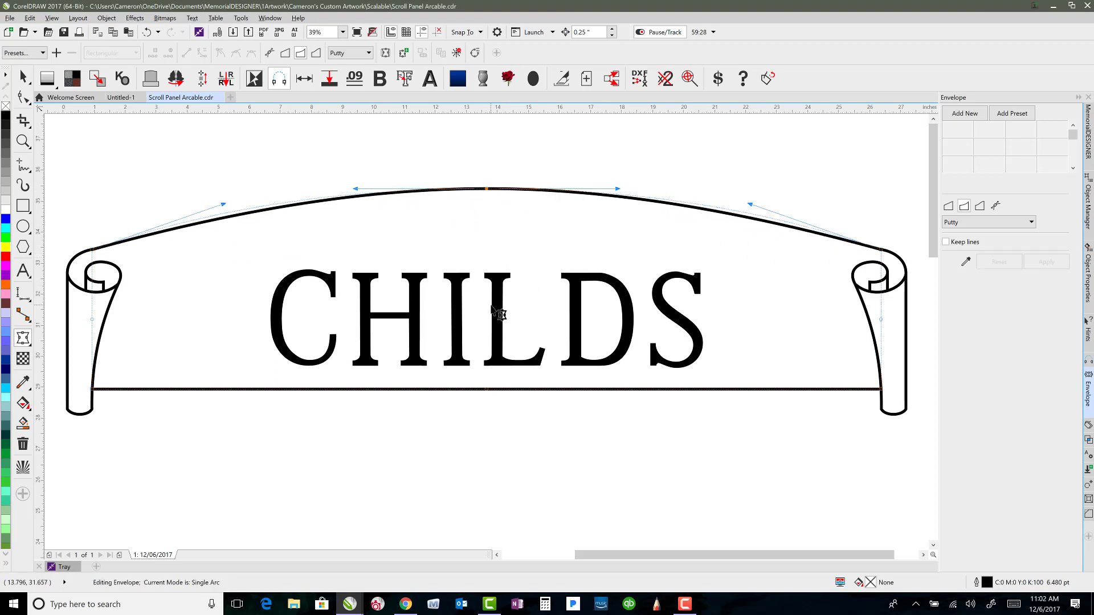
pyautogui.hotkey('ctrl', 'z')
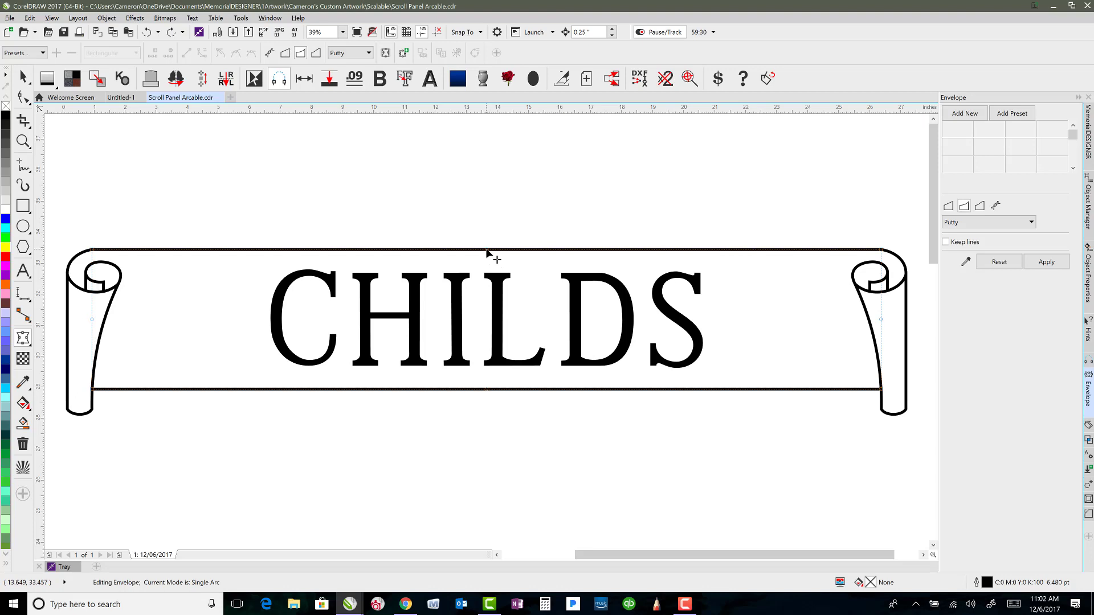
pyautogui.moveTo(487, 251); pyautogui.dragTo(487, 216)
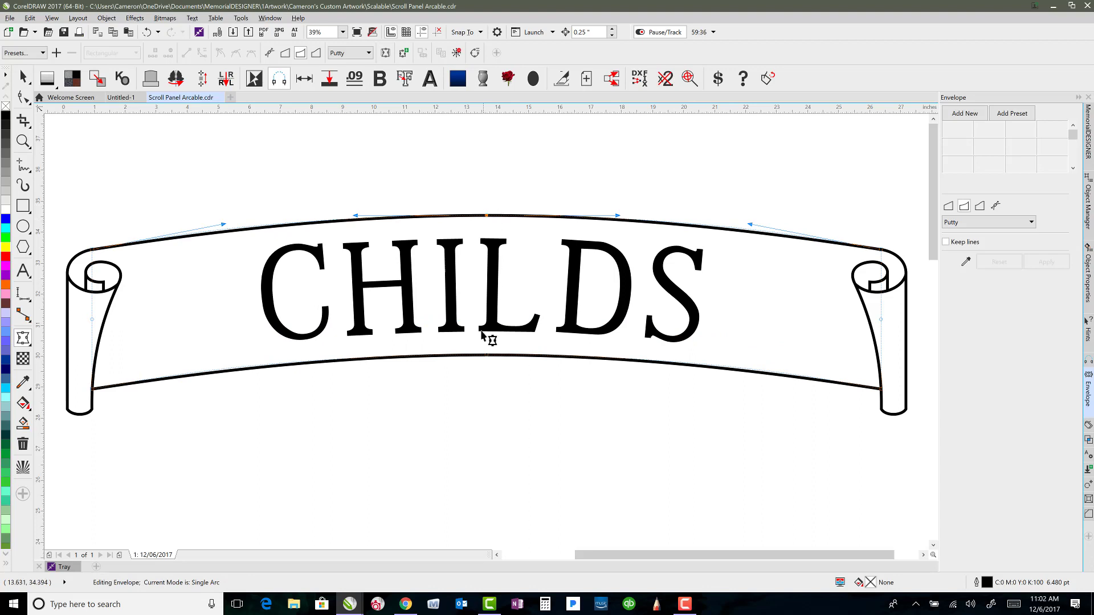
pyautogui.hotkey('ctrl', 'z')
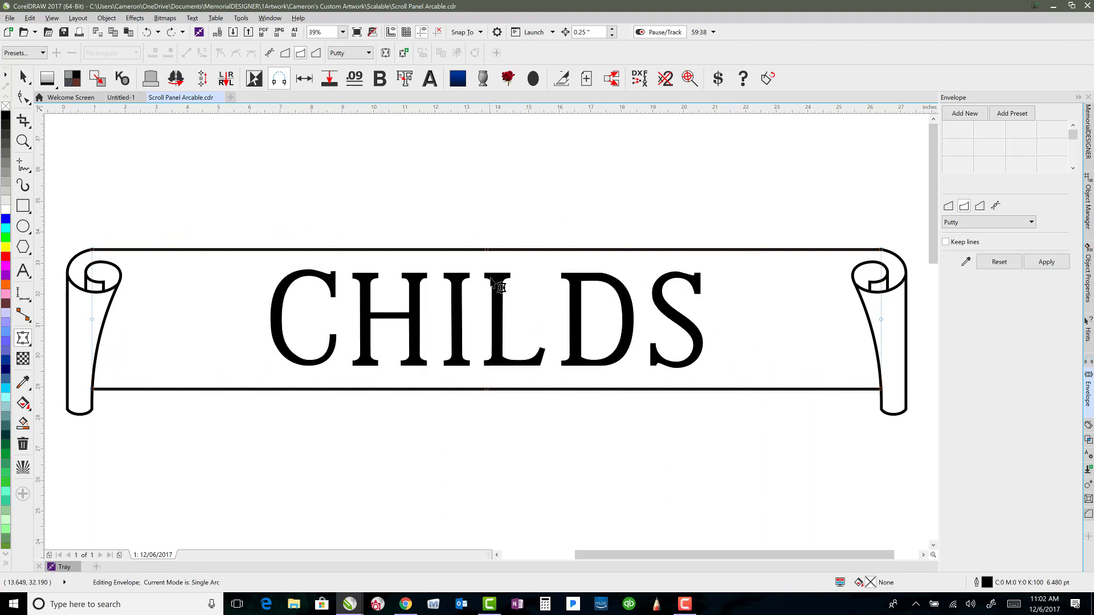
pyautogui.moveTo(486, 243); pyautogui.dragTo(487, 209)
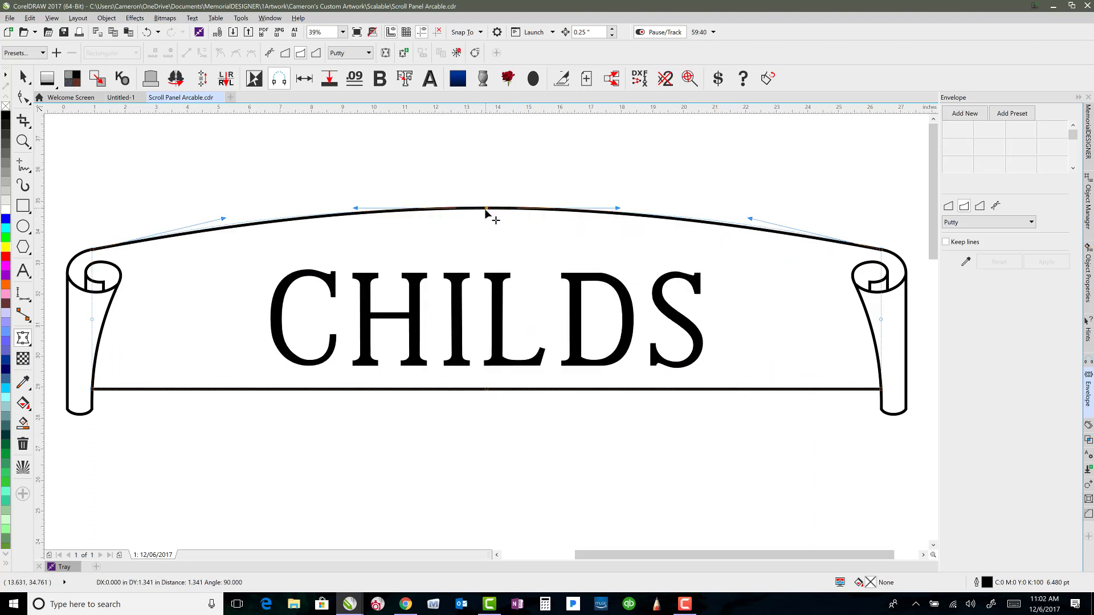
pyautogui.hotkey('ctrl', 'z')
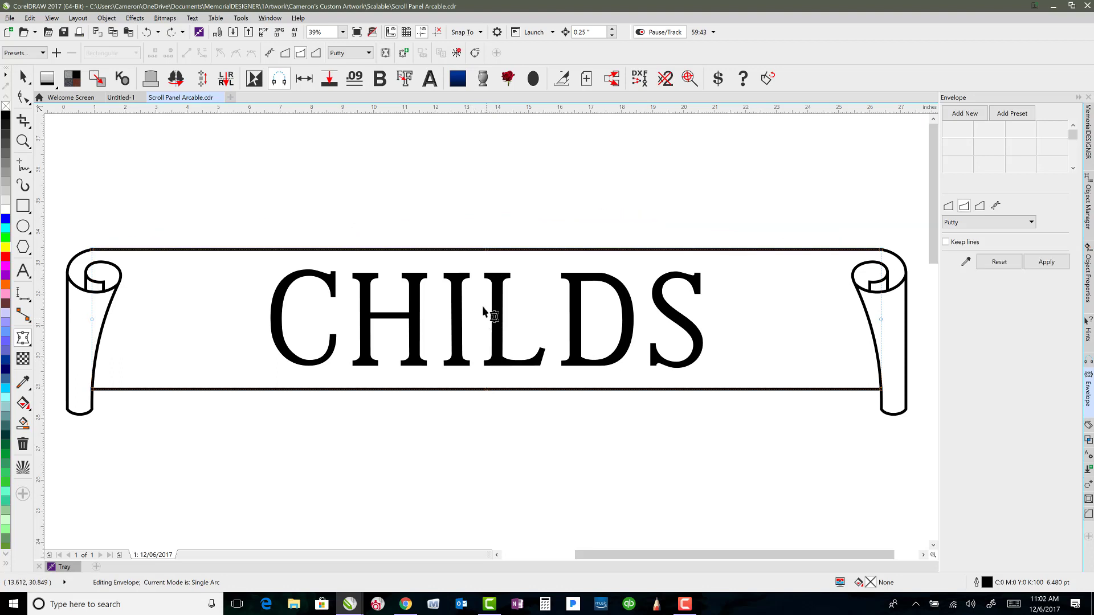
pyautogui.moveTo(487, 250); pyautogui.dragTo(489, 208)
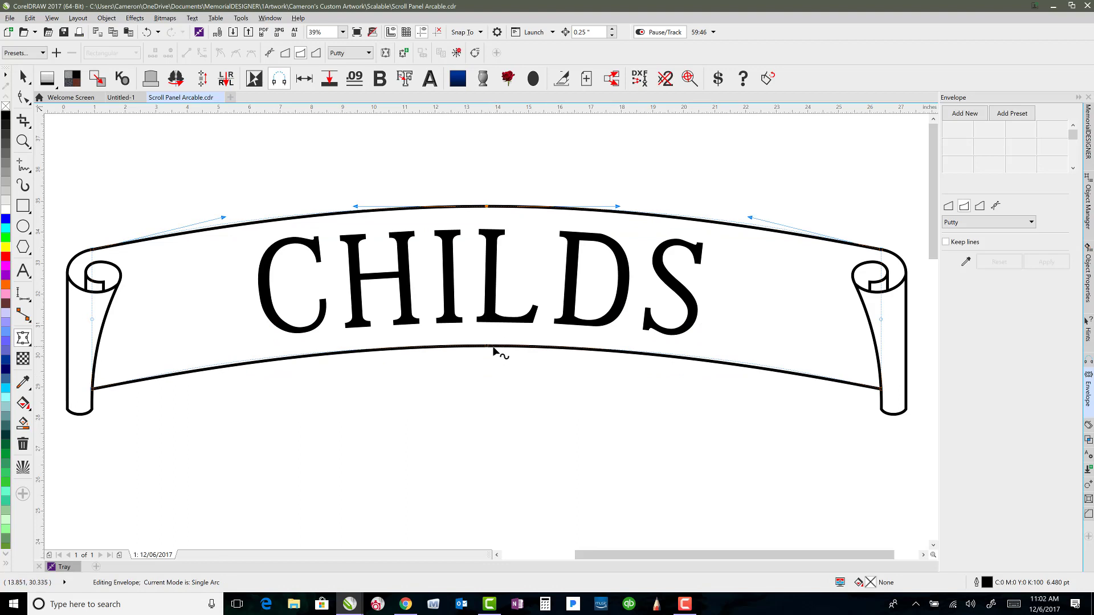
pyautogui.hotkey('ctrl', 'z')
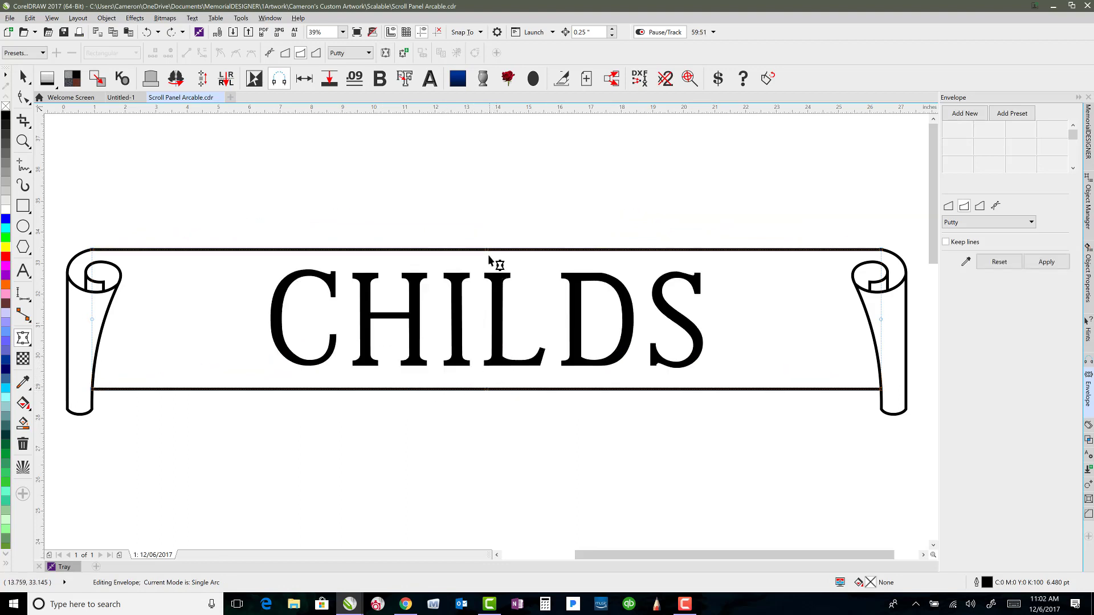
# Arch the banner's upper and lower edges upward together by about 1 in at the centre using the envelope's midpoint node.
pyautogui.moveTo(487, 249); pyautogui.dragTo(488, 218)
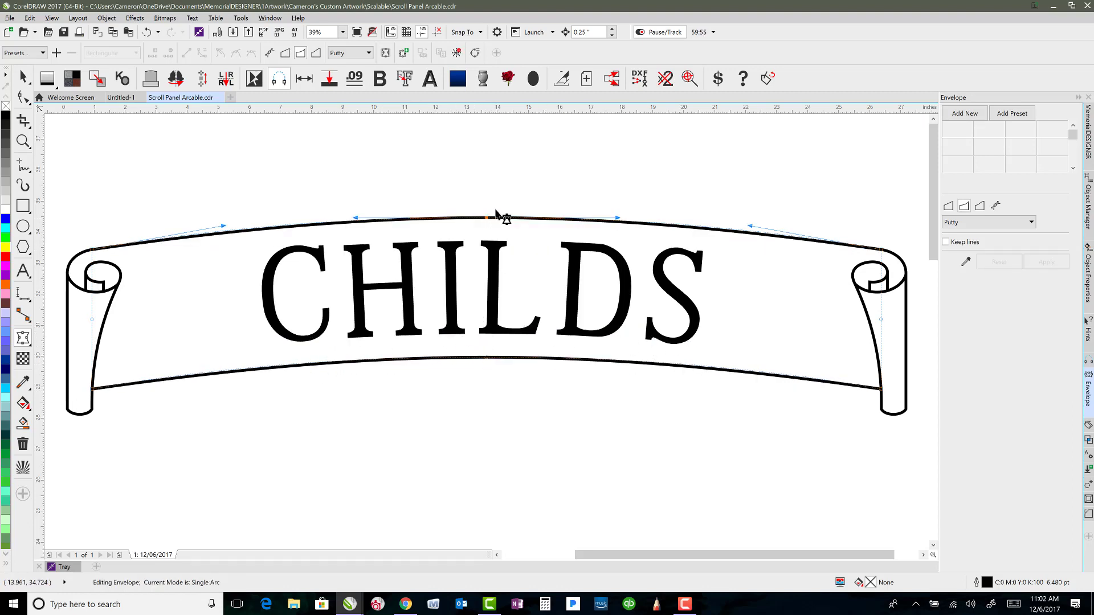
pyautogui.click(22, 77)
pyautogui.click(210, 171)
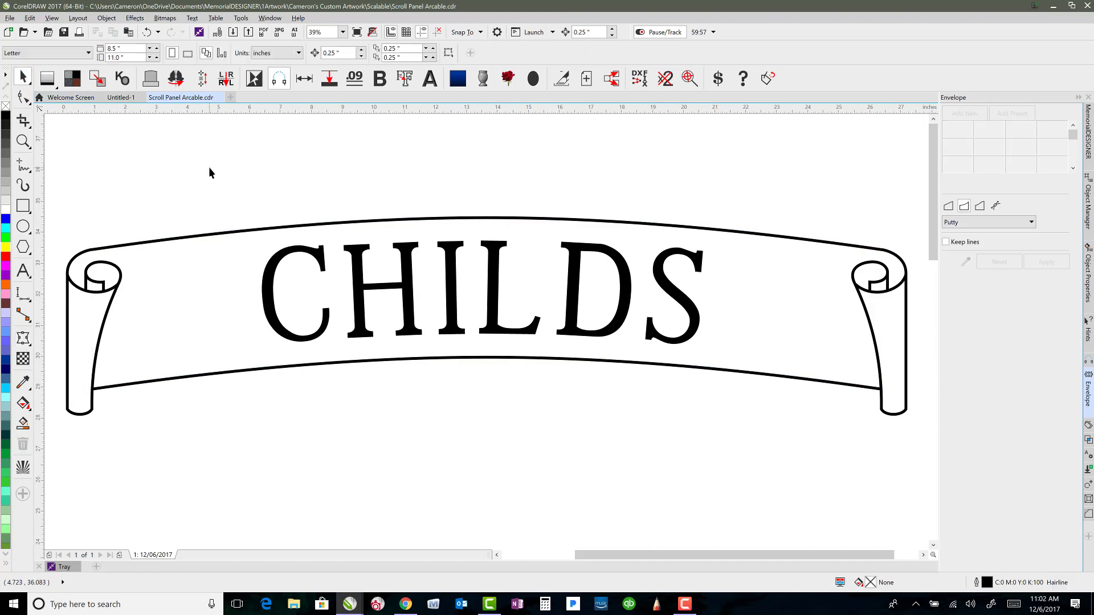
# Break the arched lettering apart from the banner curve it is fitted to.
pyautogui.click(369, 225)
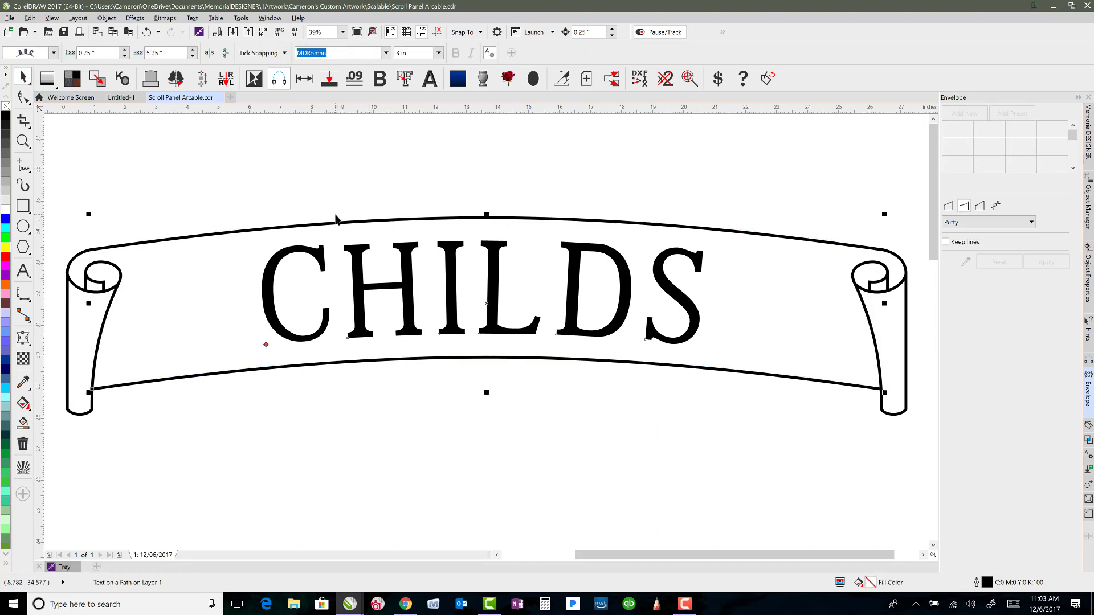
pyautogui.click(106, 18)
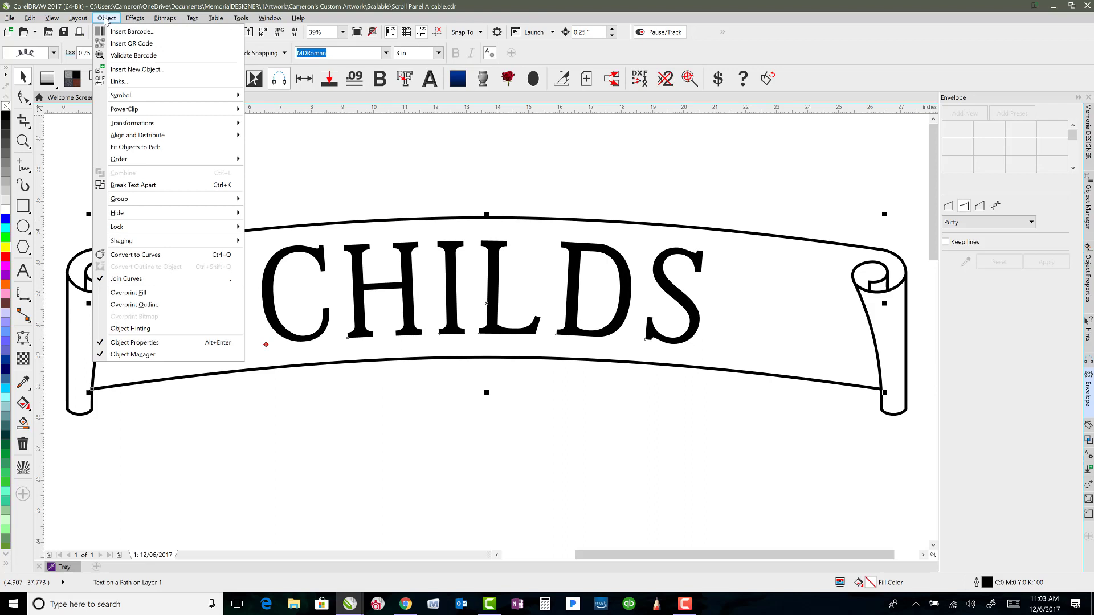
pyautogui.click(146, 186)
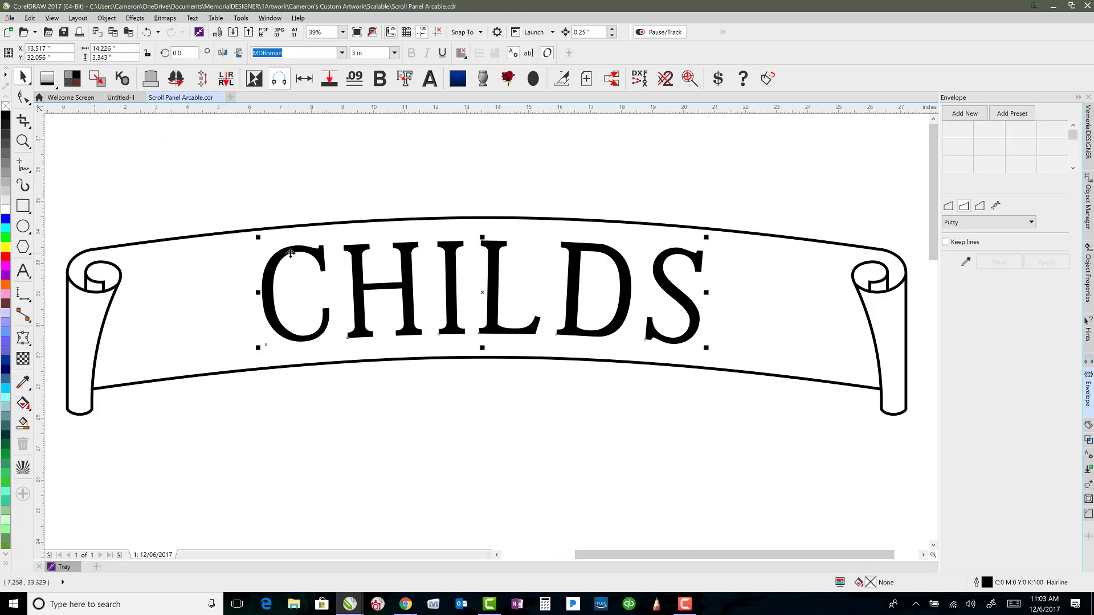
# Convert the arched banner lines with their envelope into plain curves.
pyautogui.click(160, 243)
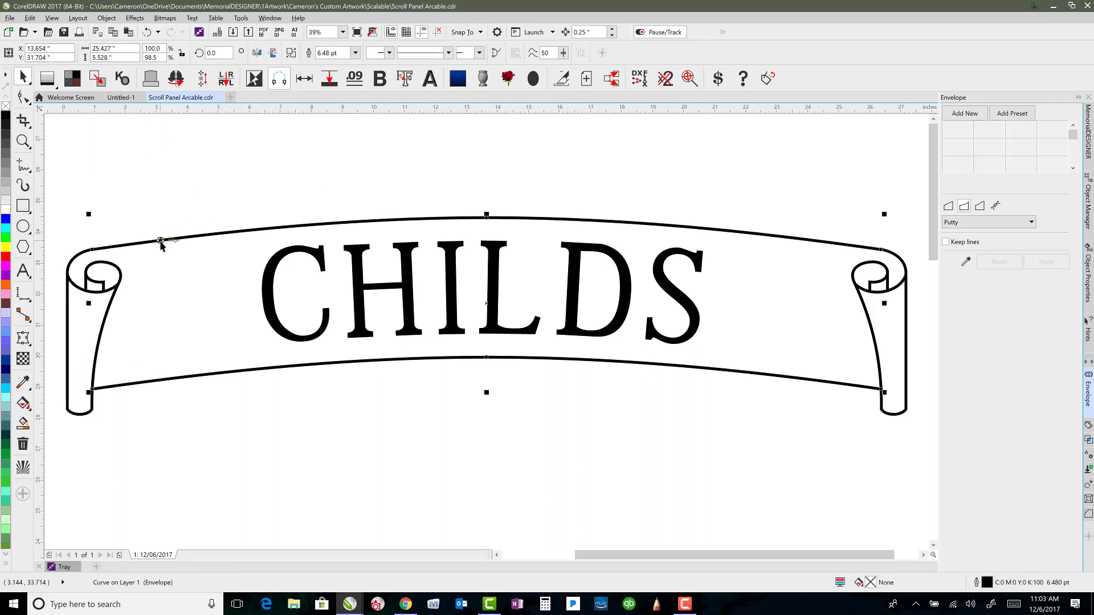
pyautogui.click(135, 17)
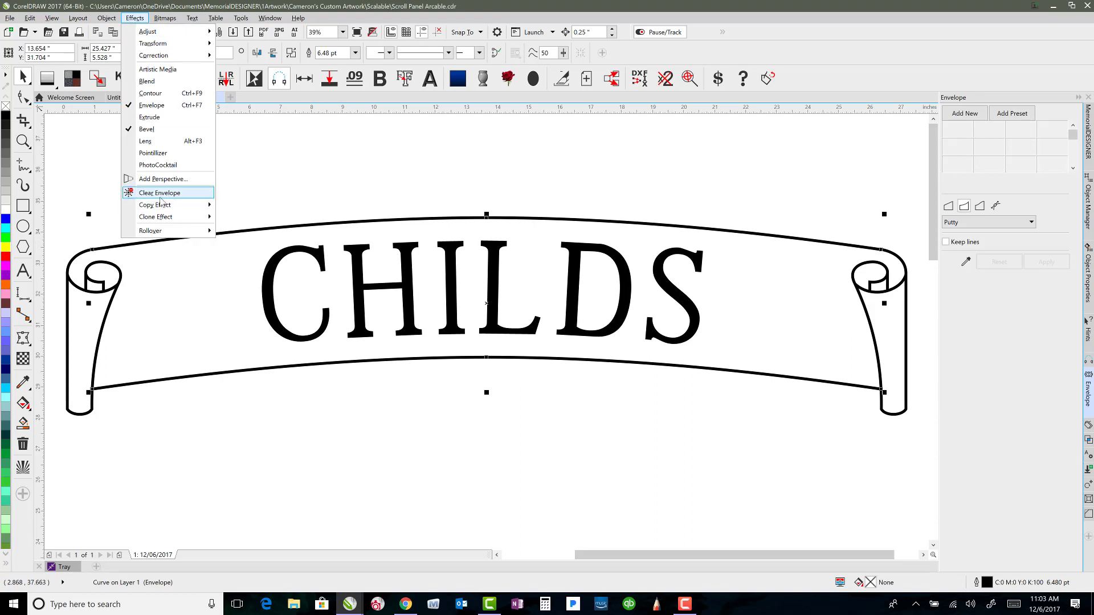
pyautogui.moveTo(52, 19)
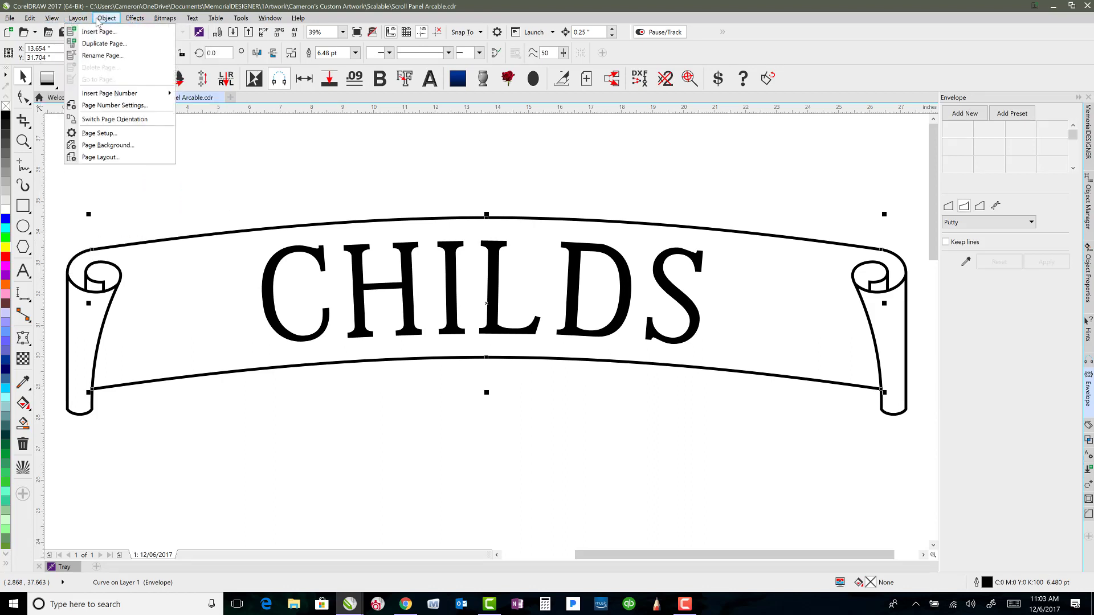
pyautogui.moveTo(106, 17)
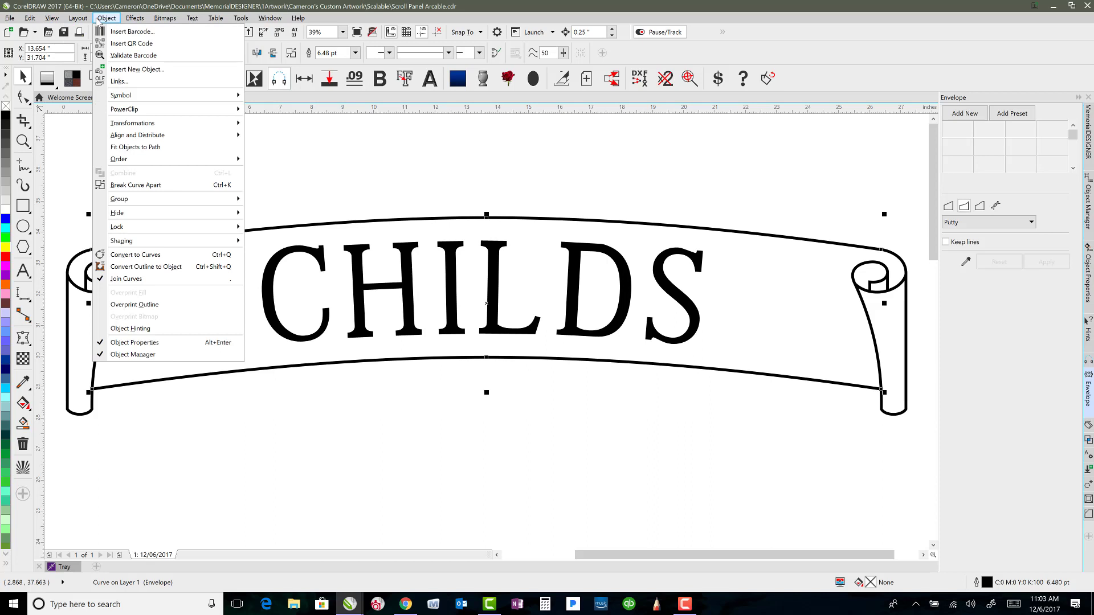
pyautogui.click(155, 257)
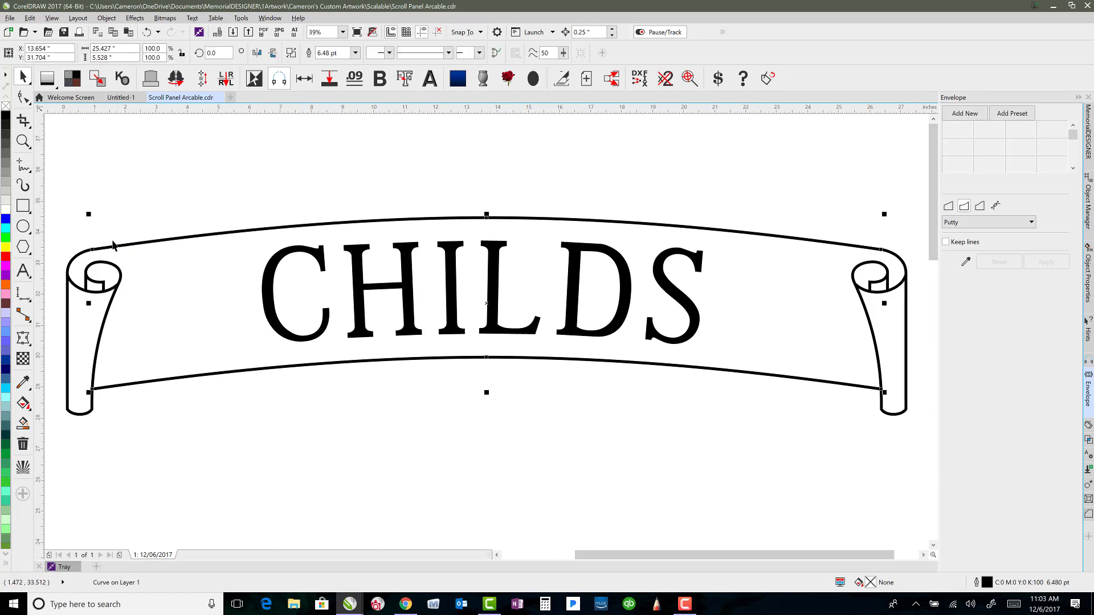
# Combine the arched banner lines and both scroll ends into one curve, leaving the lettering separate.
pyautogui.hotkey('shift', 'F9')
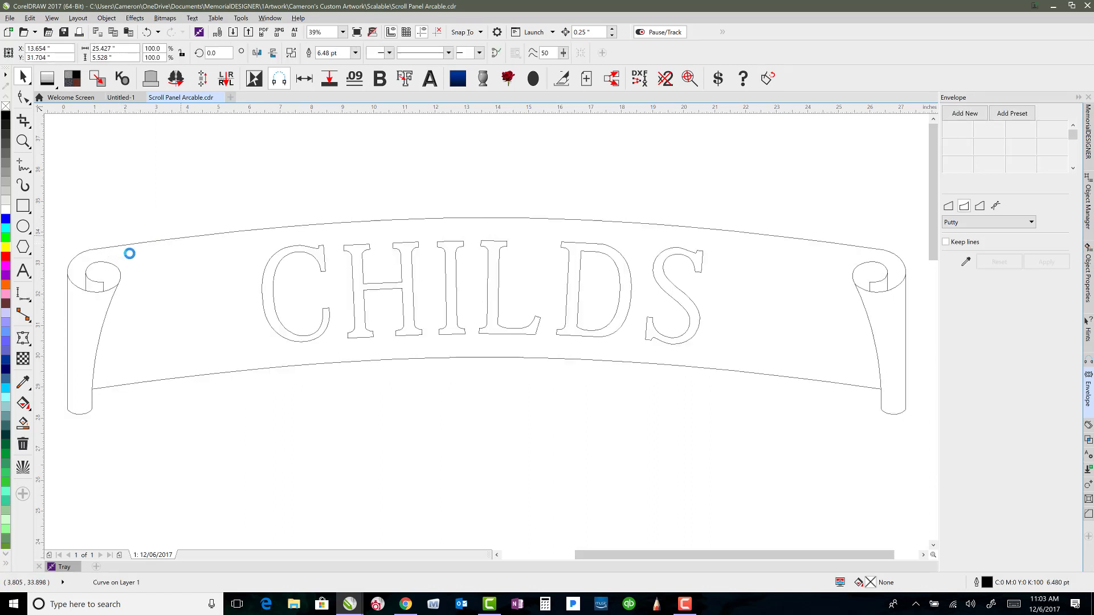
pyautogui.hotkey('shift', 'F9')
pyautogui.hotkey('ctrl', 'a')
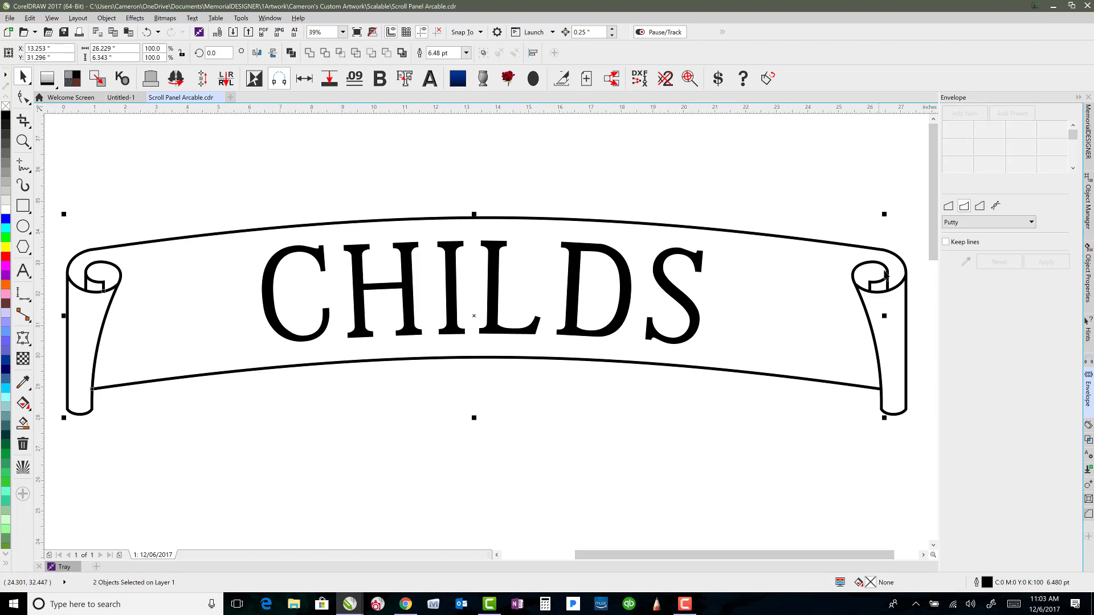
pyautogui.keyDown('shift'); pyautogui.click(906, 271); pyautogui.keyUp('shift')
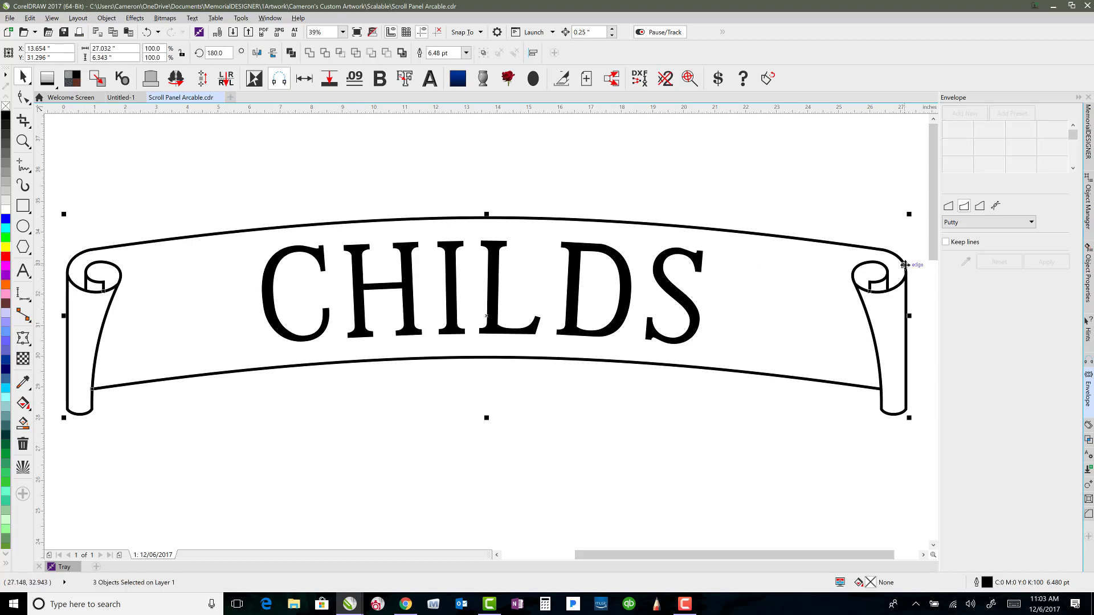
pyautogui.click(291, 53)
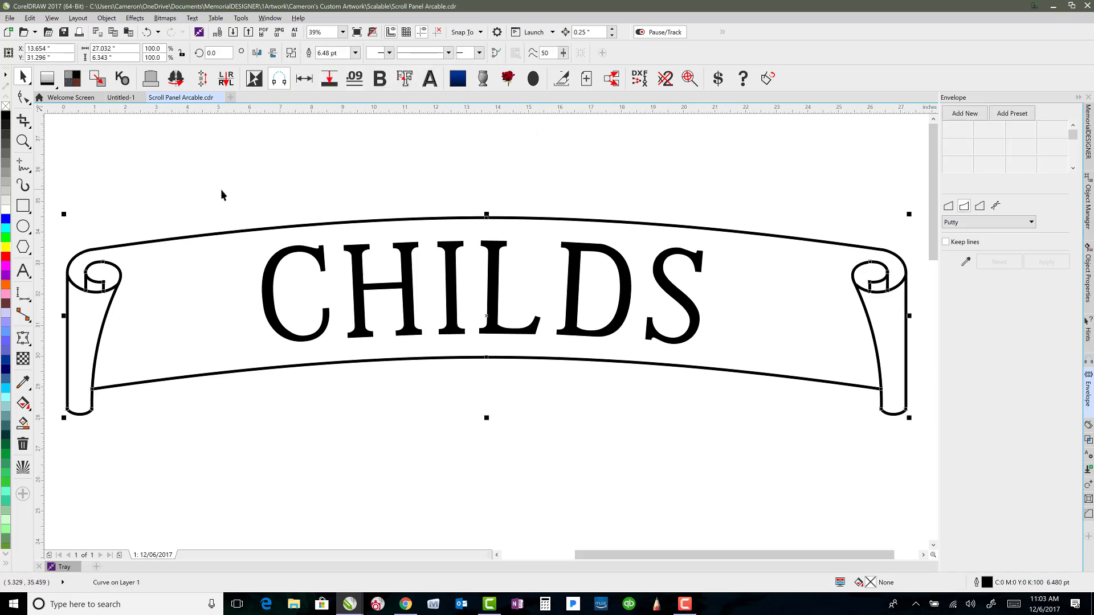
# Convert the combined scroll panel's outline to an object.
pyautogui.click(107, 18)
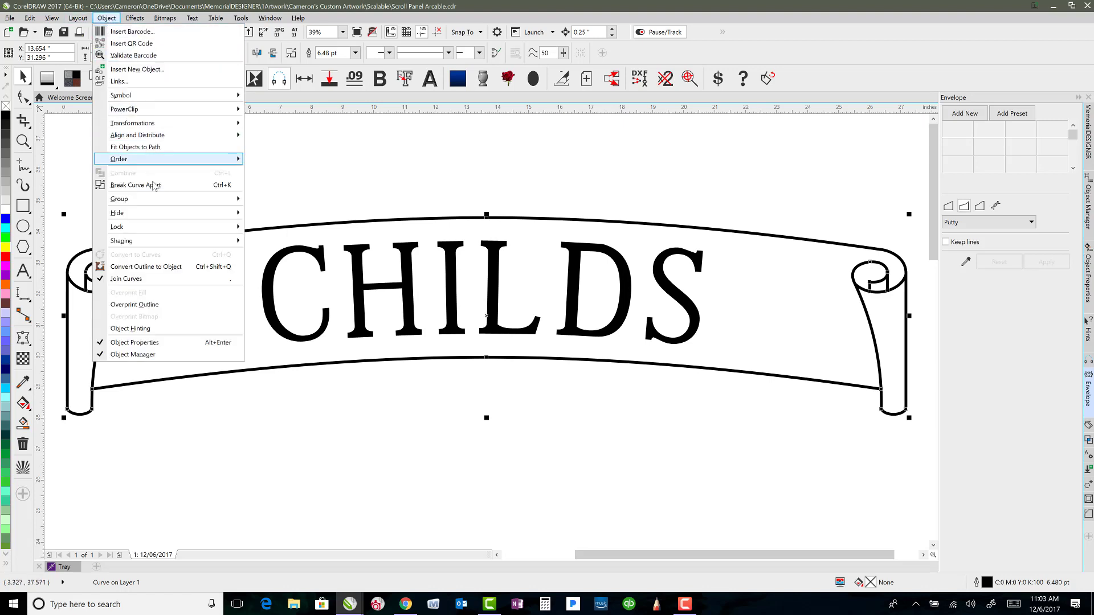
pyautogui.click(159, 267)
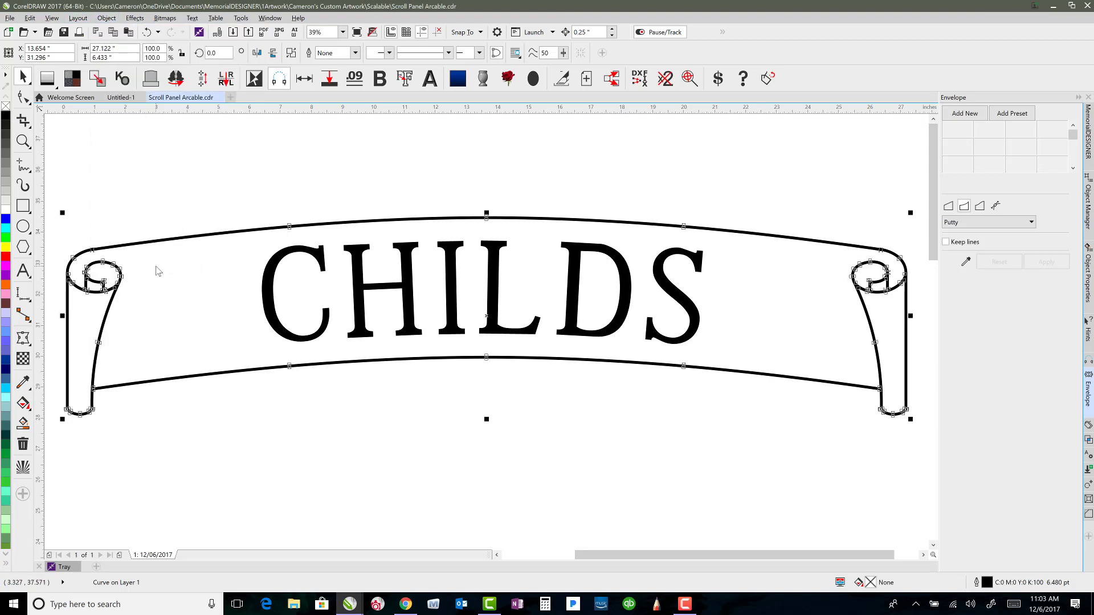
pyautogui.click(118, 253)
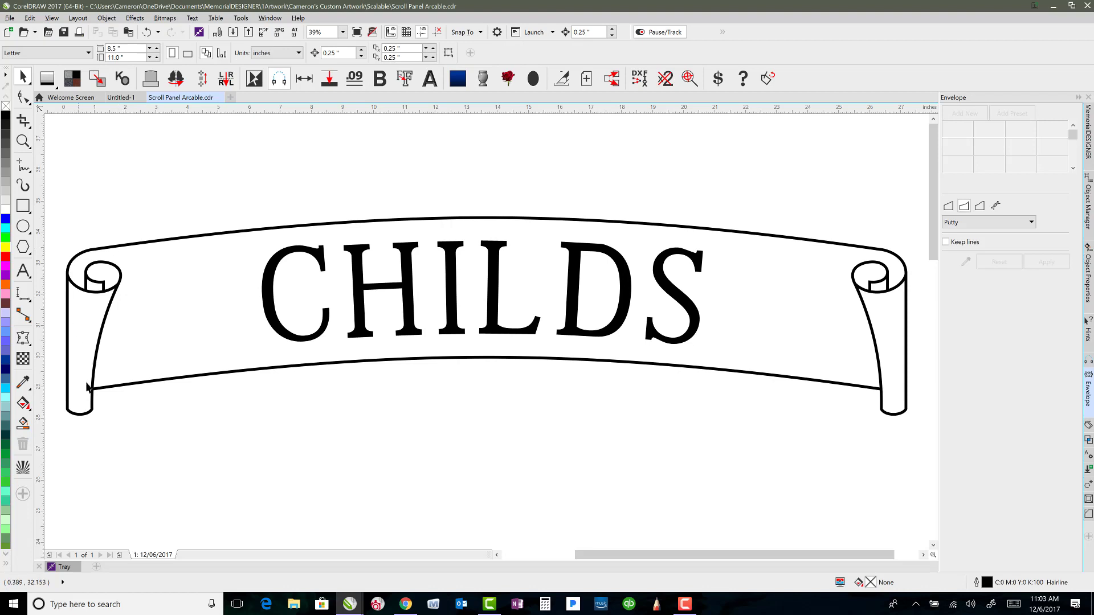
# Delete the stray spike node on the inner outline where the banner's upper edge meets the left scroll.
pyautogui.hotkey('shift', 'F9')
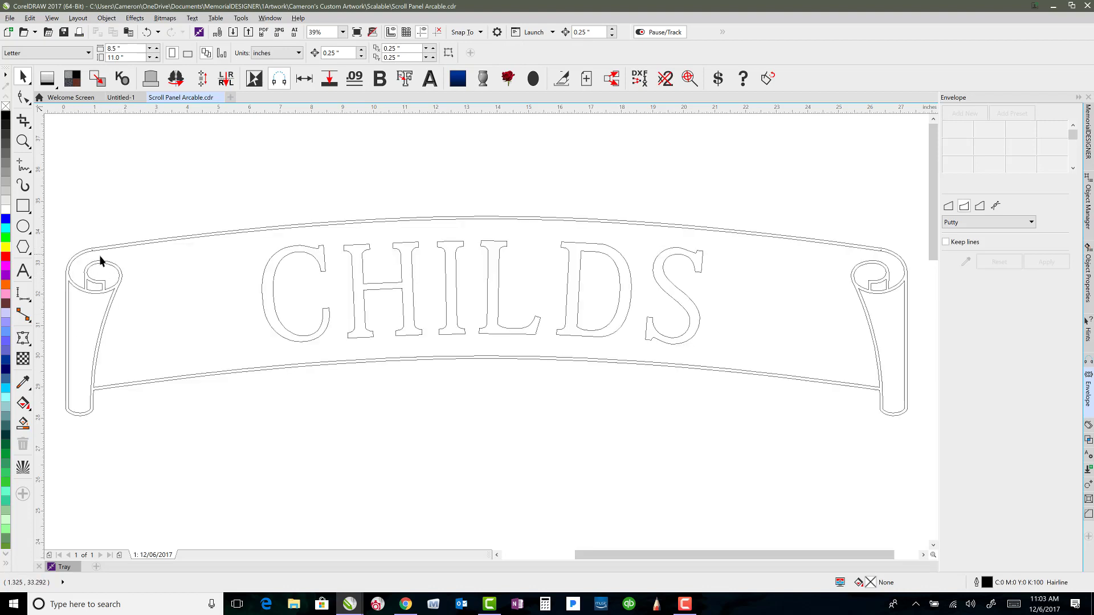
pyautogui.scroll(10, 91, 255)
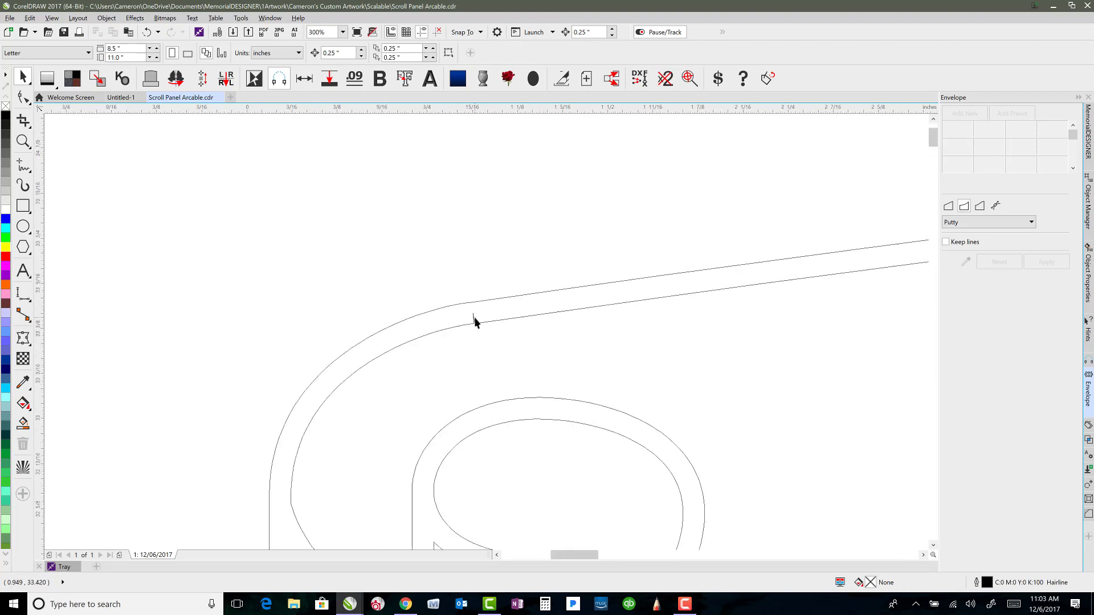
pyautogui.scroll(2, 482, 350)
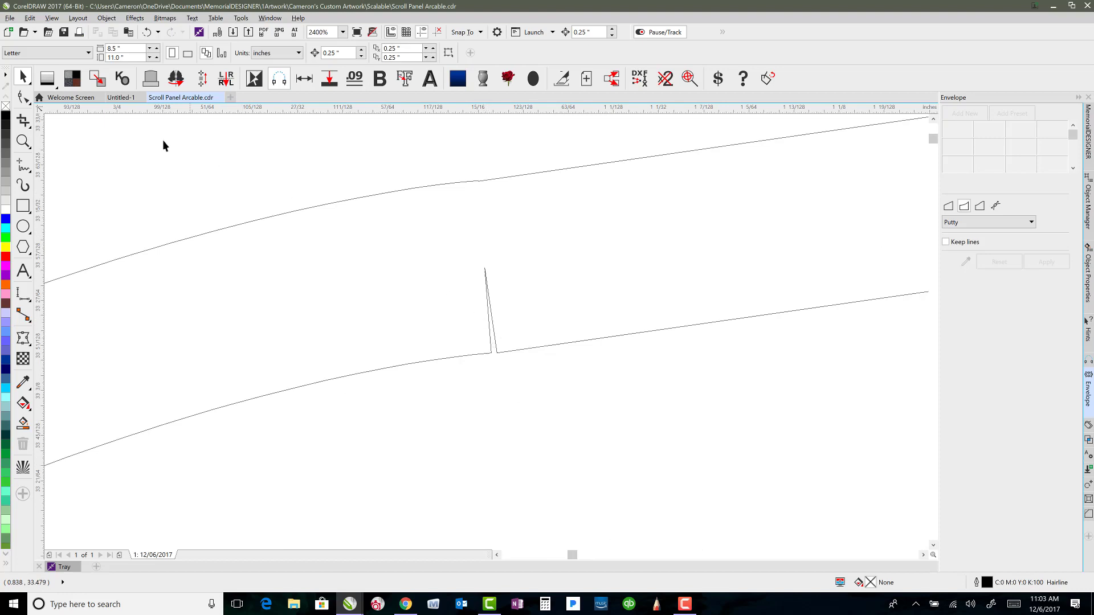
pyautogui.click(23, 97)
pyautogui.click(484, 277)
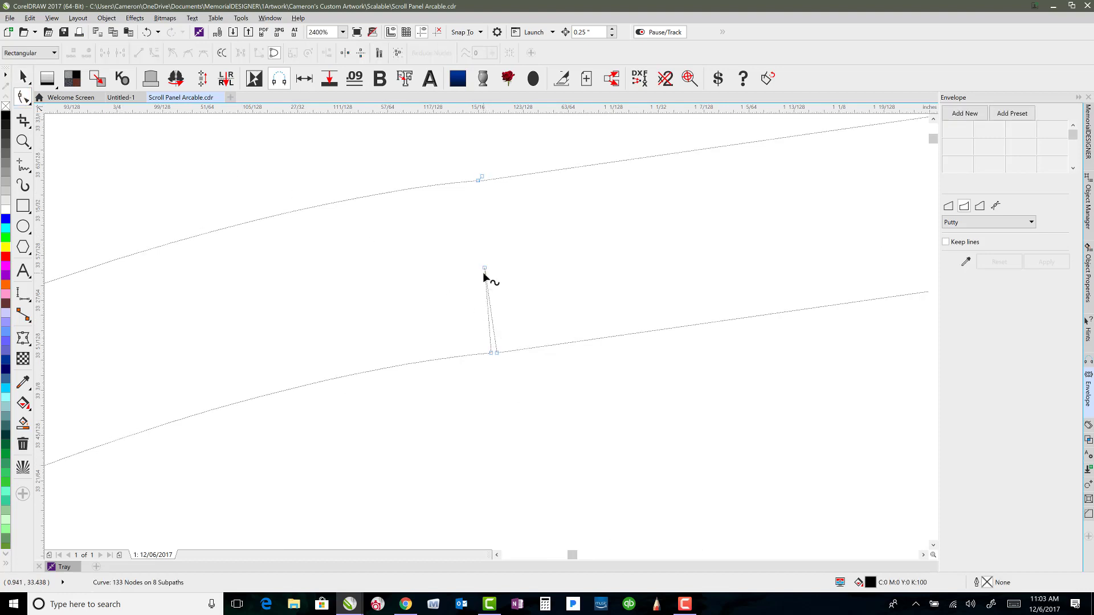
pyautogui.click(485, 268)
pyautogui.press('Delete')
# Delete the matching stray spike node where the banner's upper edge meets the right scroll.
pyautogui.scroll(-5, 487, 331)
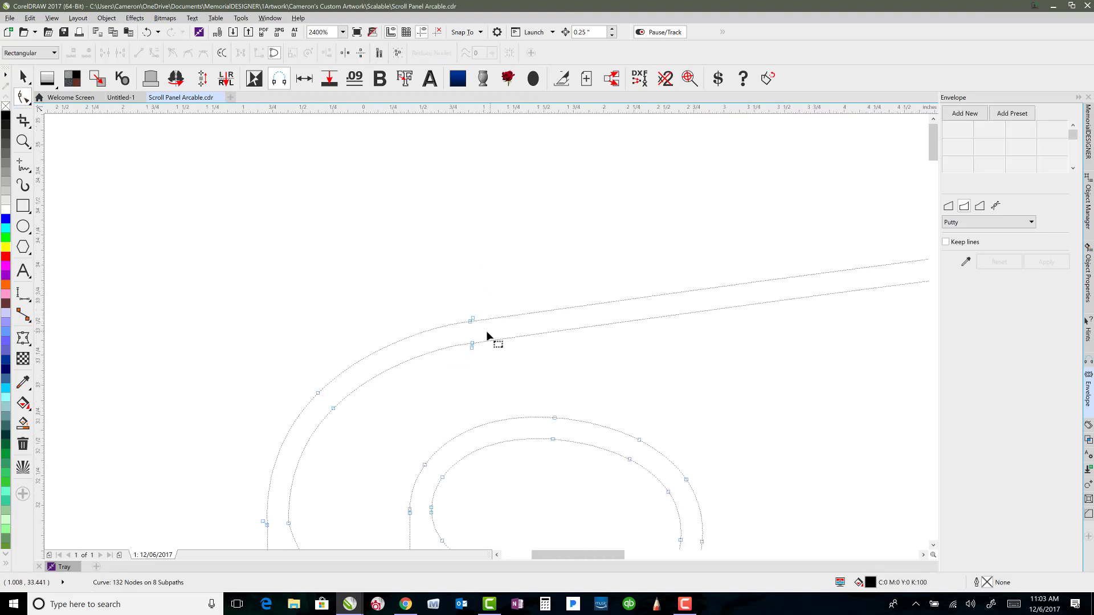
pyautogui.scroll(-4, 486, 330)
pyautogui.scroll(3, 782, 334)
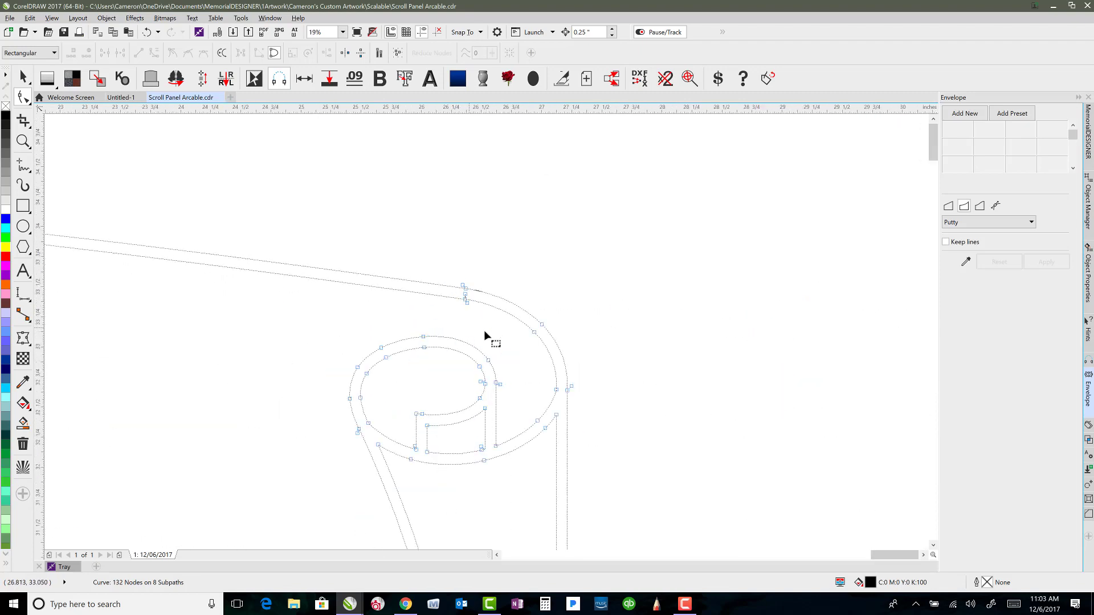
pyautogui.scroll(8, 484, 330)
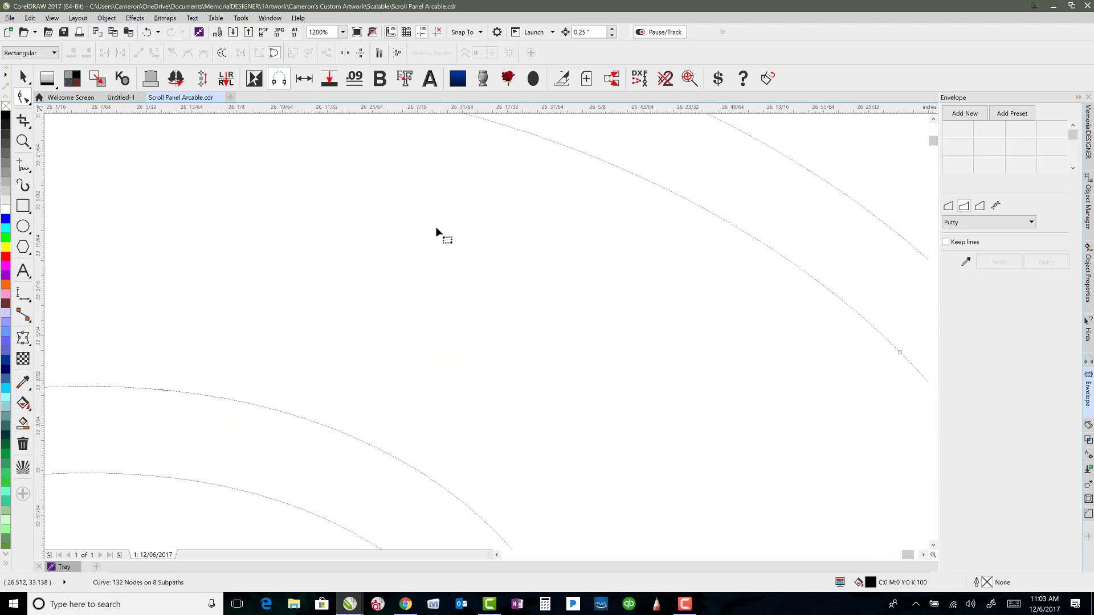
pyautogui.click(457, 283)
pyautogui.press('Delete')
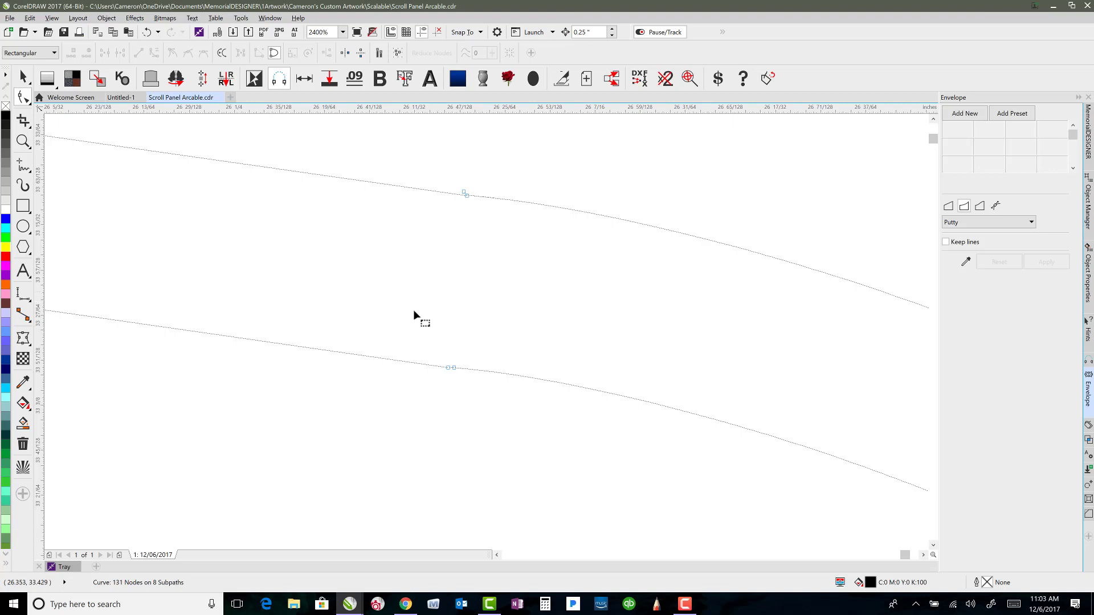
# Apply the Fill Greyscale granite fill to the cleaned-up scroll panel.
pyautogui.press('F4')
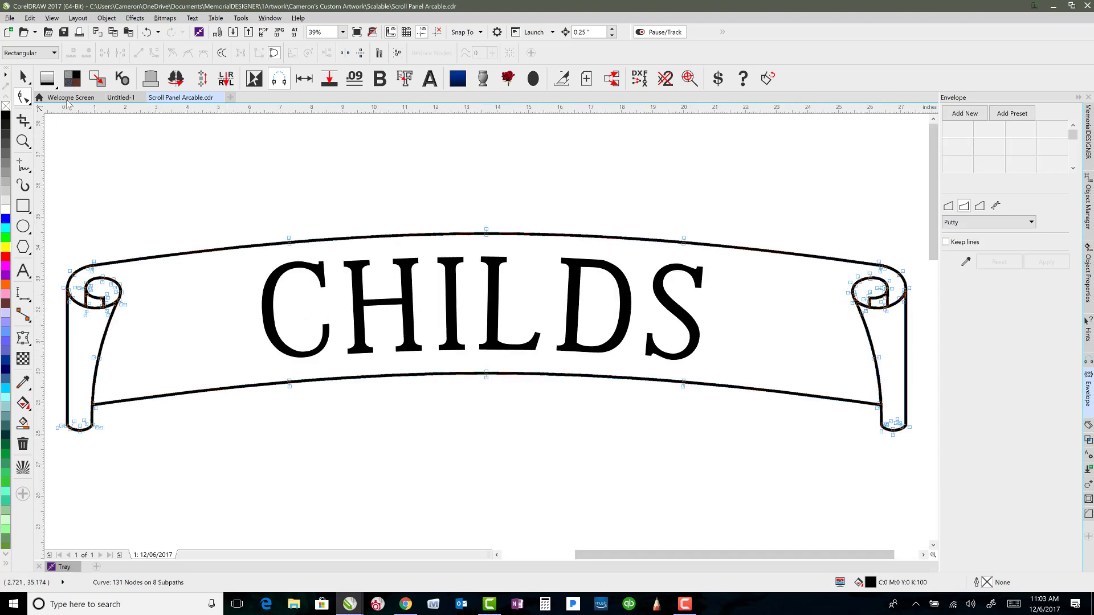
pyautogui.click(23, 77)
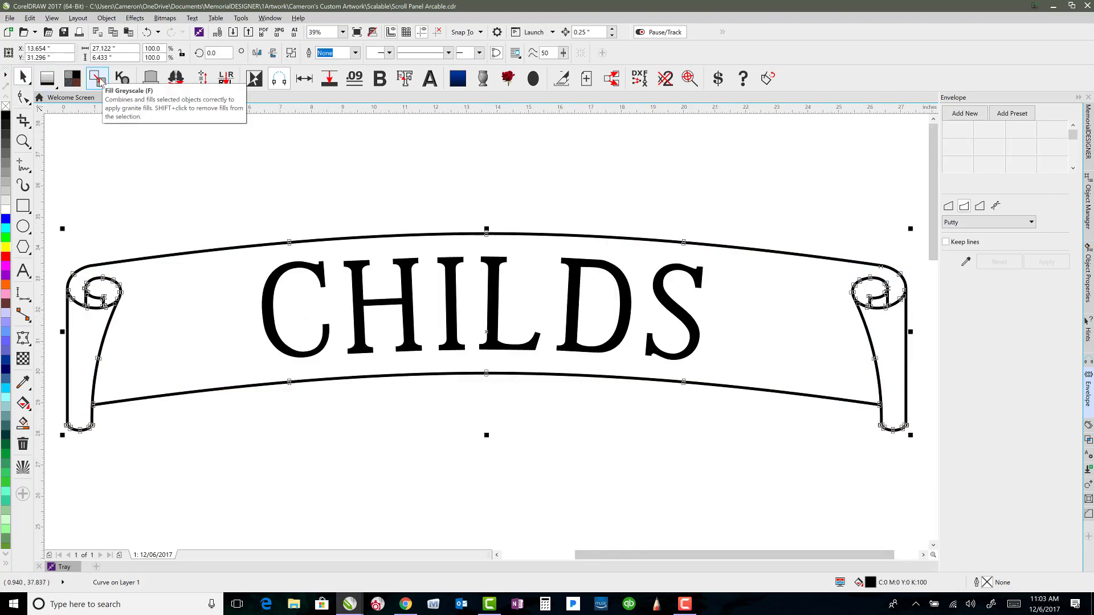
pyautogui.click(99, 81)
pyautogui.click(321, 189)
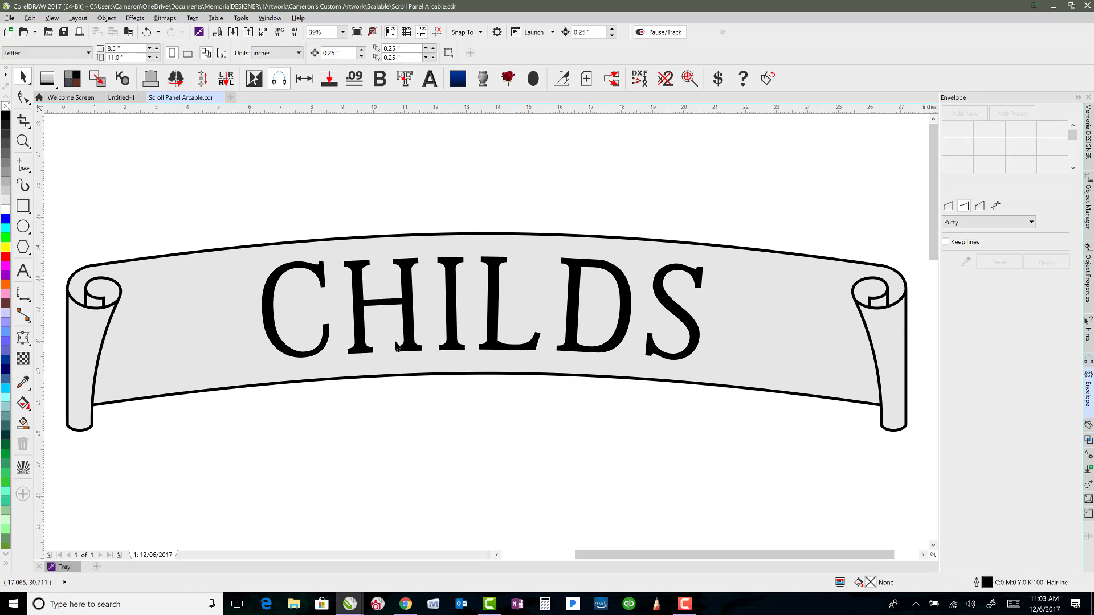
pyautogui.scroll(-2, 501, 348)
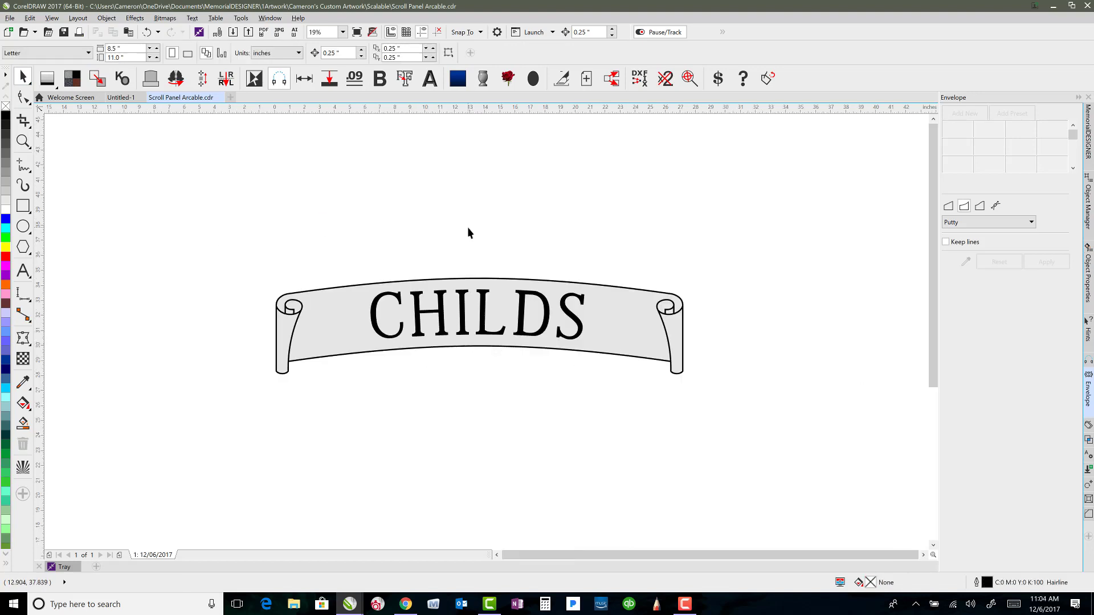
pyautogui.scroll(2, 467, 226)
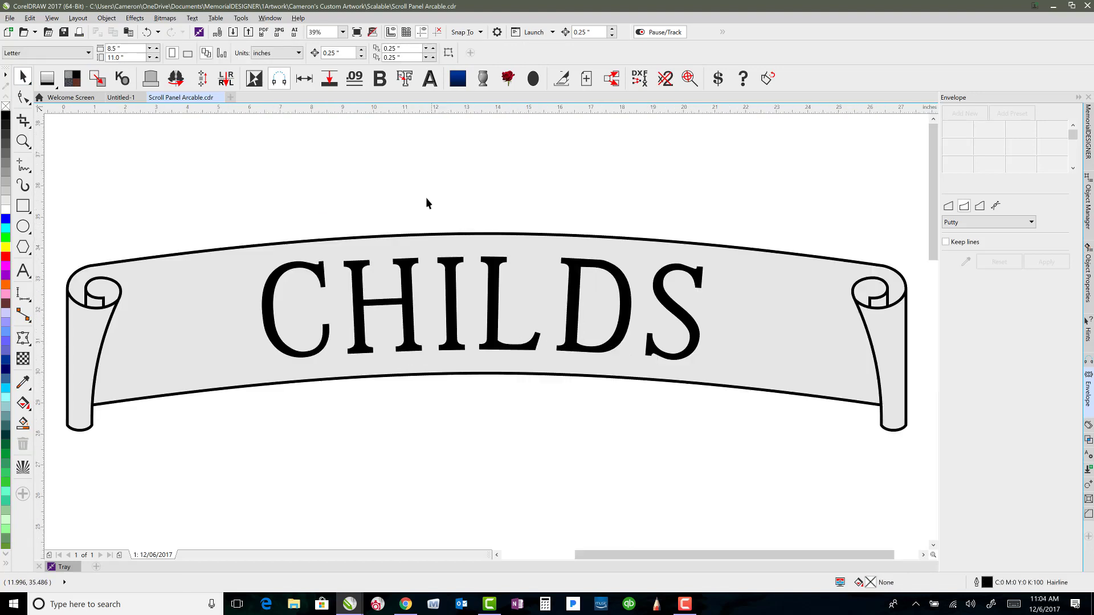
# Undo the greyscale fill and all preceding edits back to the straight, unarched scroll panel, leaving nothing selected.
pyautogui.hotkey('ctrl', 'z')
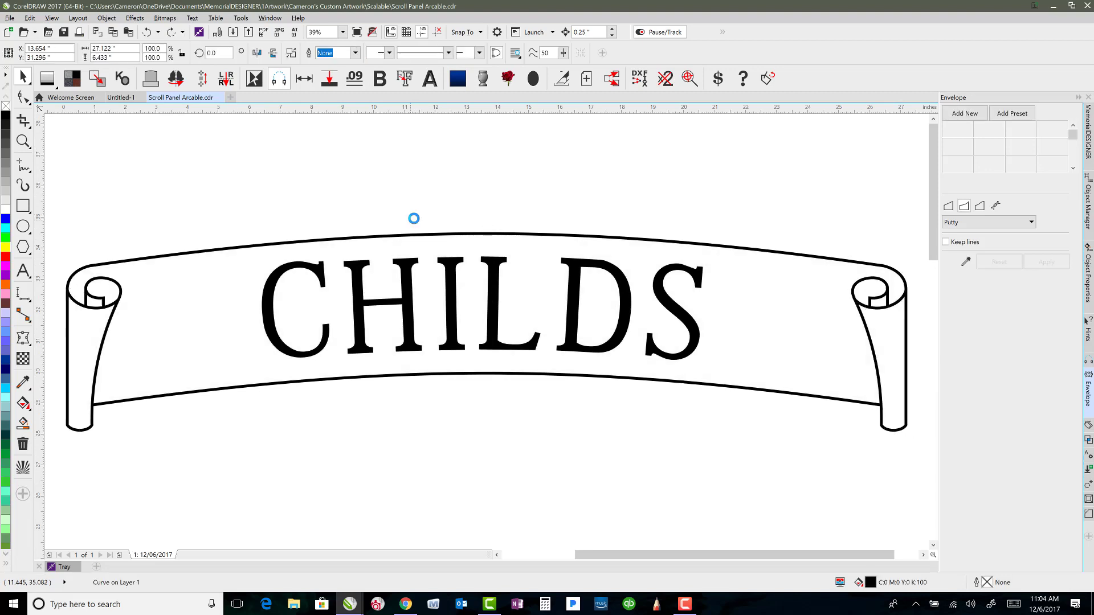
pyautogui.hotkey('ctrl', 'z')
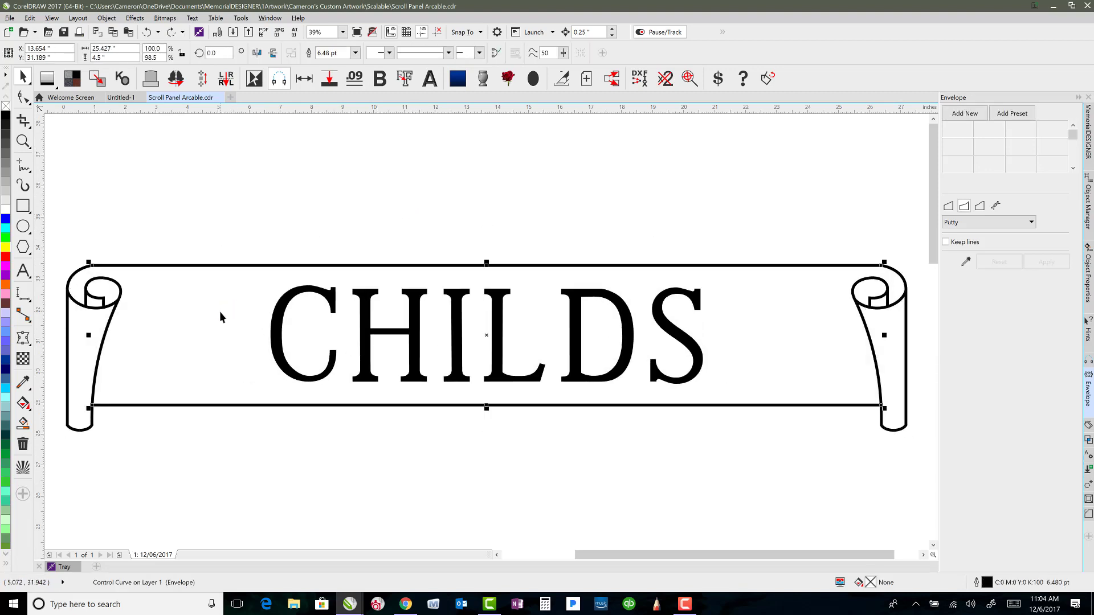
pyautogui.click(268, 237)
pyautogui.press('Tab')
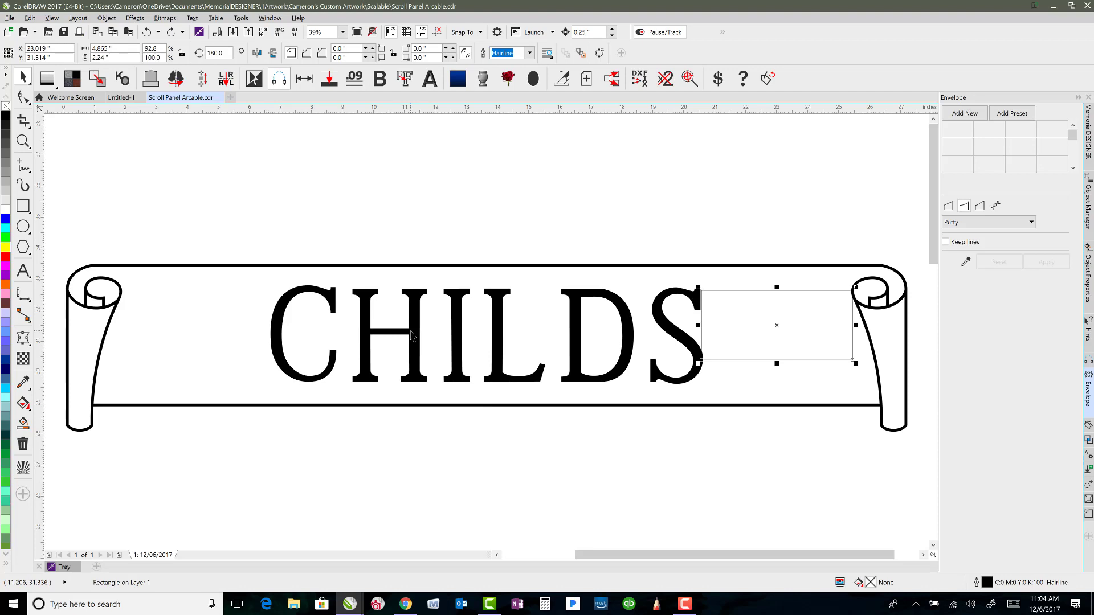
pyautogui.press('Escape')
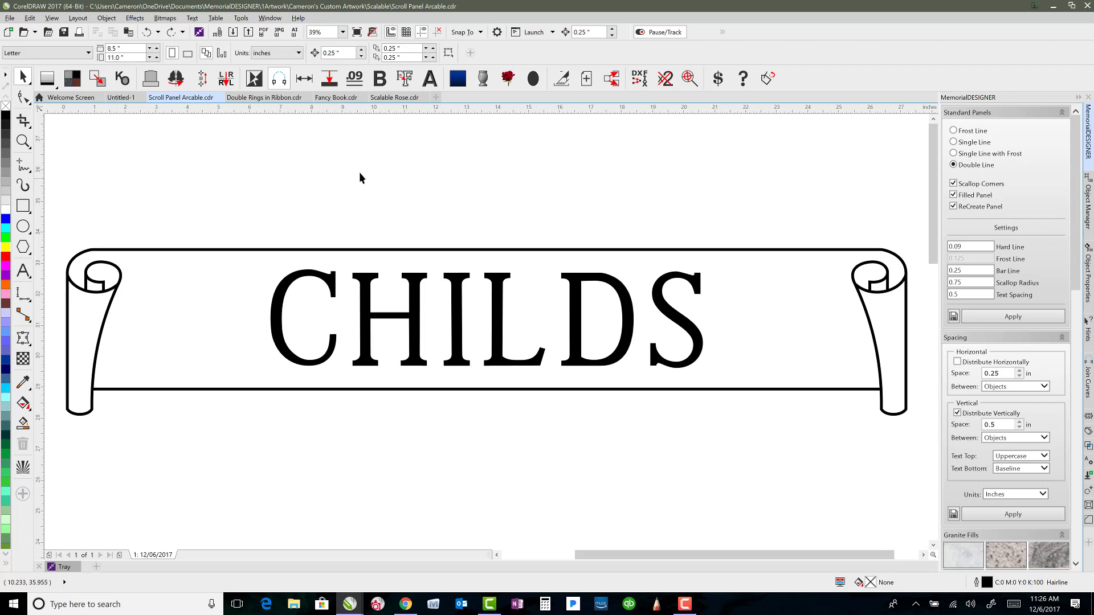
# Switch to the Double Rings in Ribbon drawing and examine the right ring's curves up close in wireframe view.
pyautogui.click(251, 99)
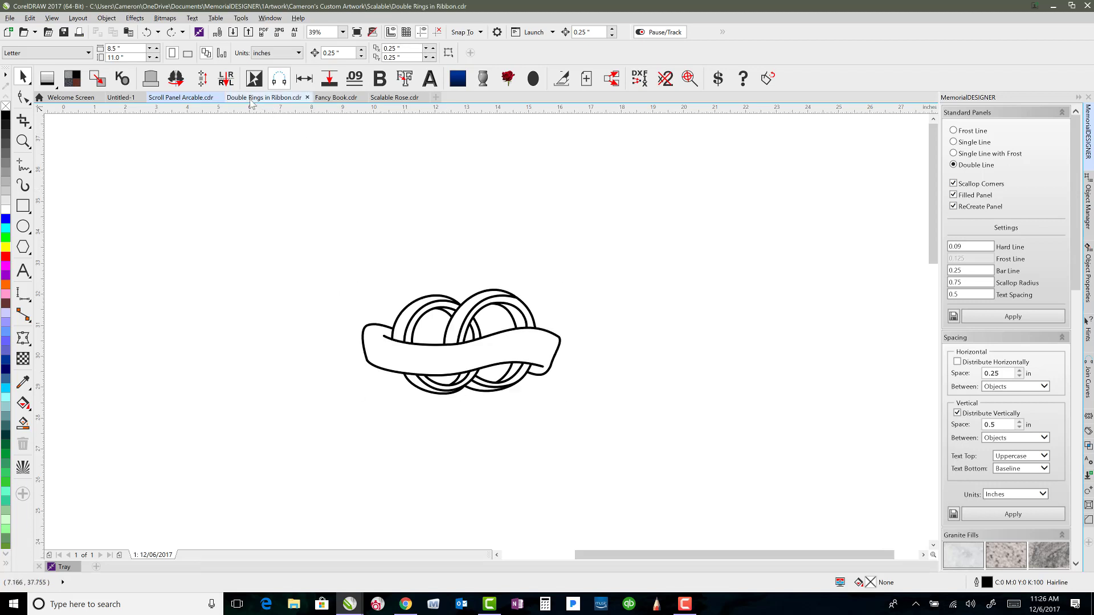
pyautogui.click(464, 329)
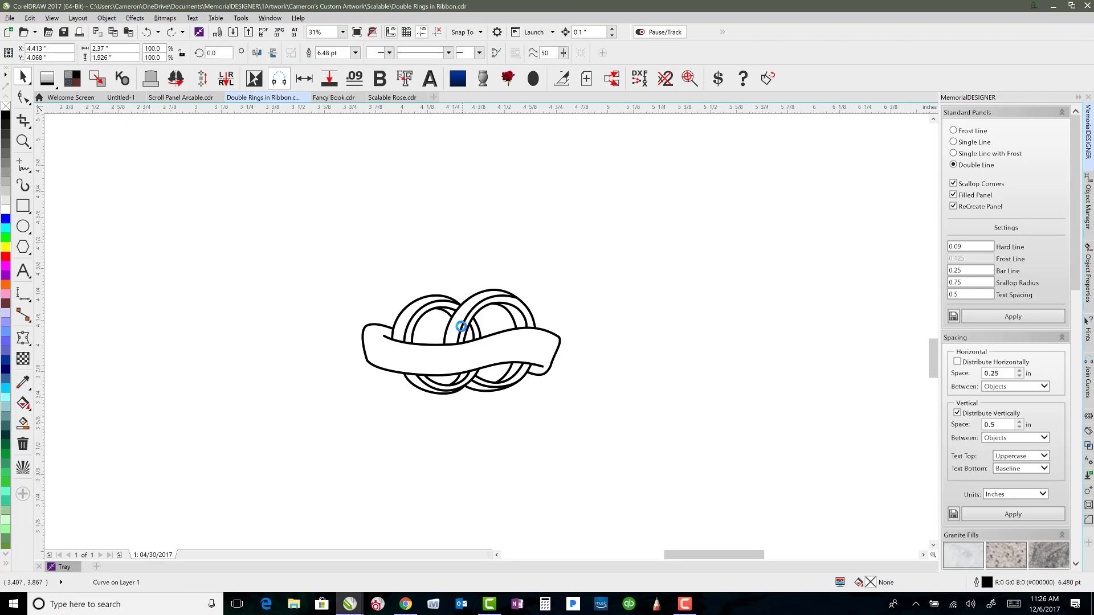
pyautogui.hotkey('shift', 'F2')
pyautogui.hotkey('shift', 'F9')
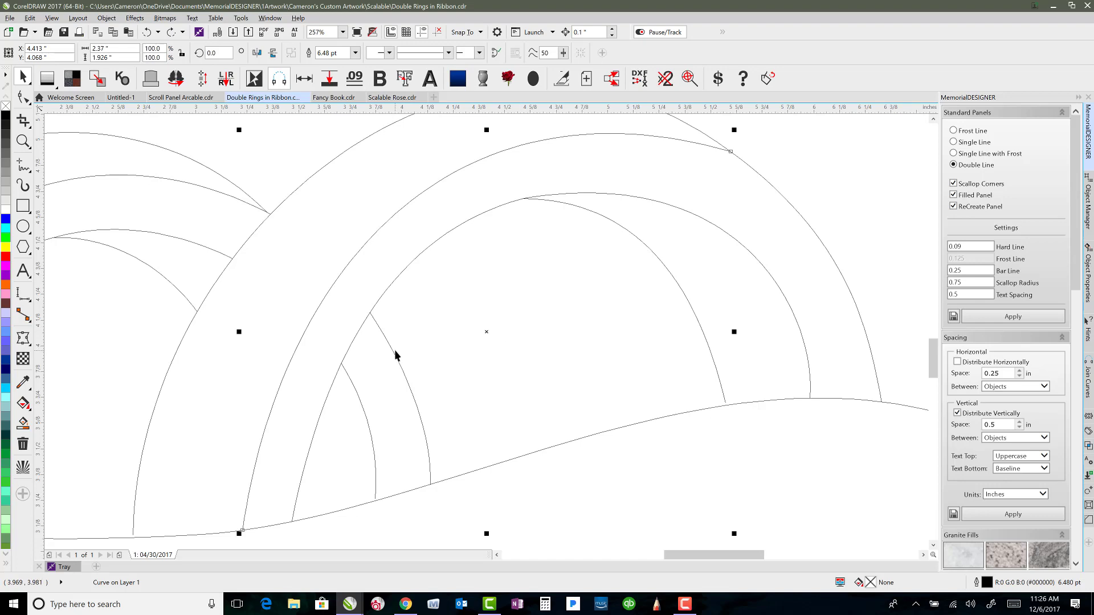
pyautogui.hotkey('shift', 'F9')
pyautogui.press('F3')
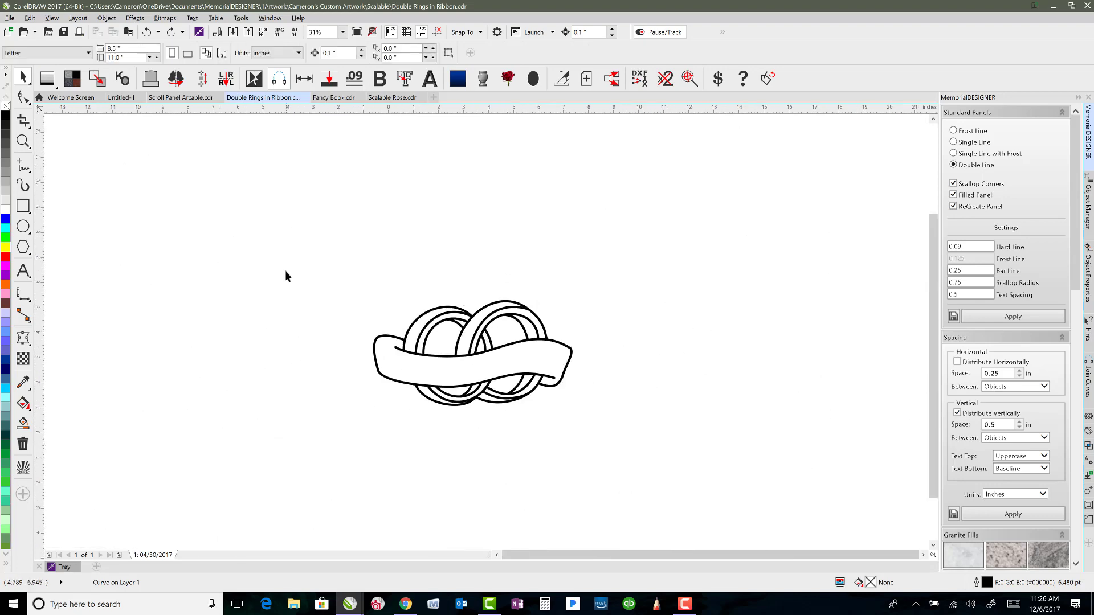
# Scale all the ring and ribbon curves down proportionally to about 5.9 in wide by 3.1 in high.
pyautogui.moveTo(285, 270); pyautogui.dragTo(651, 436)
pyautogui.moveTo(575, 297)
pyautogui.mouseDown()
pyautogui.moveTo(653, 267)
pyautogui.moveTo(630, 264)
pyautogui.moveTo(530, 308)
pyautogui.mouseUp()
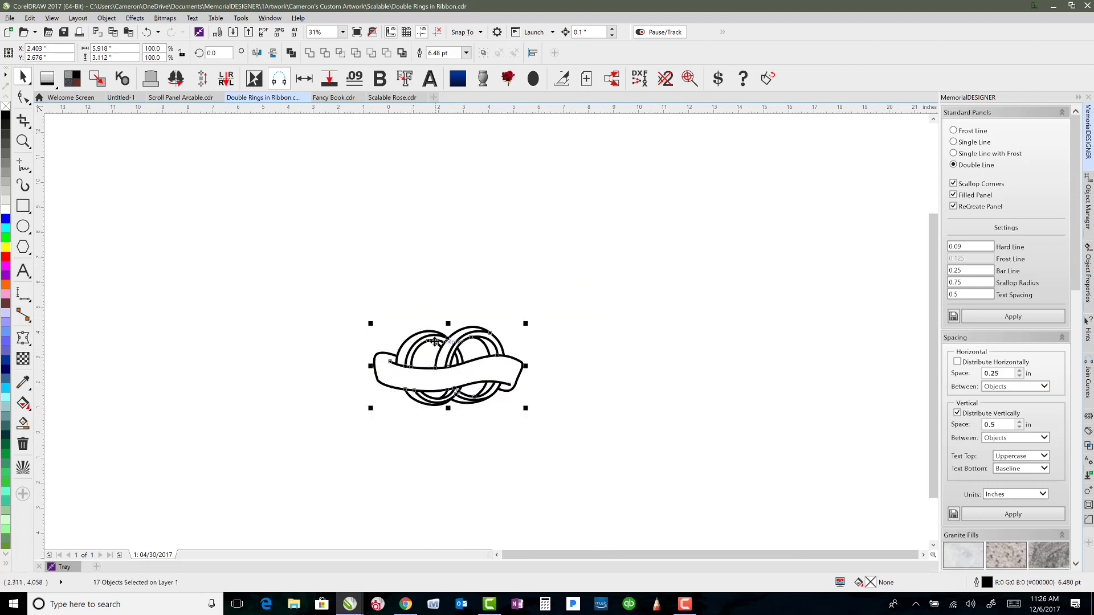
pyautogui.hotkey('shift', 'F2')
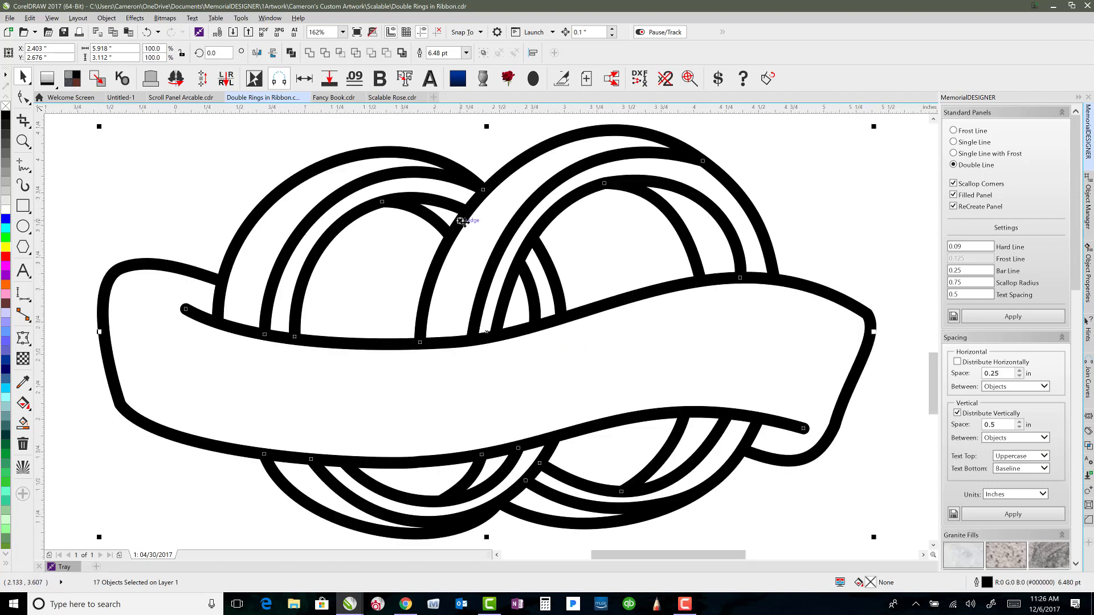
# In the Fancy Book drawing, stretch and squash the grouped book, finishing at about 16 in wide by 7.2 in high.
pyautogui.click(332, 97)
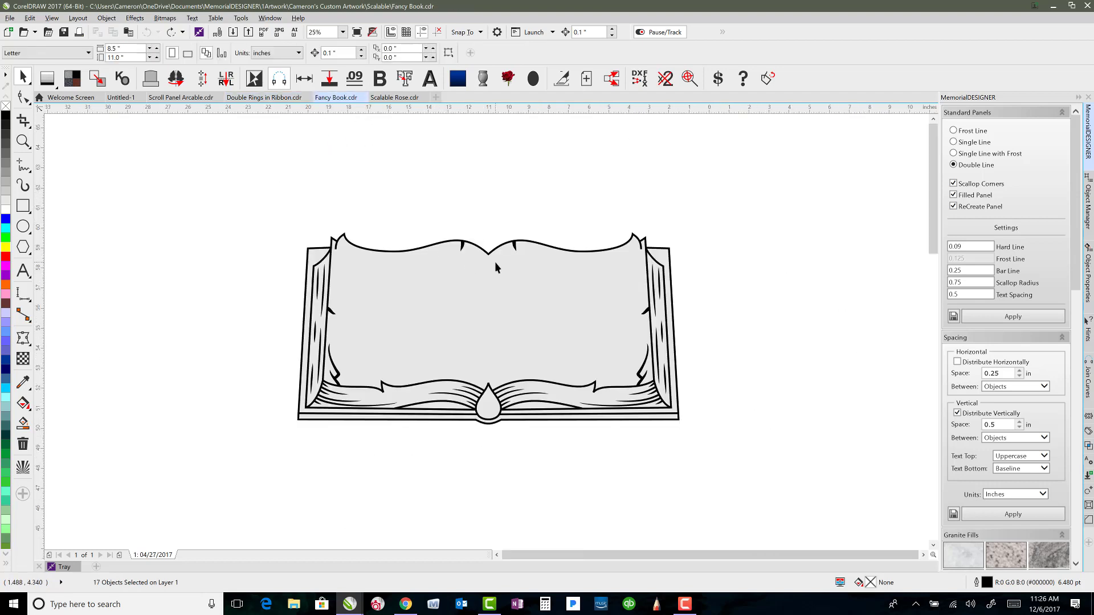
pyautogui.click(420, 275)
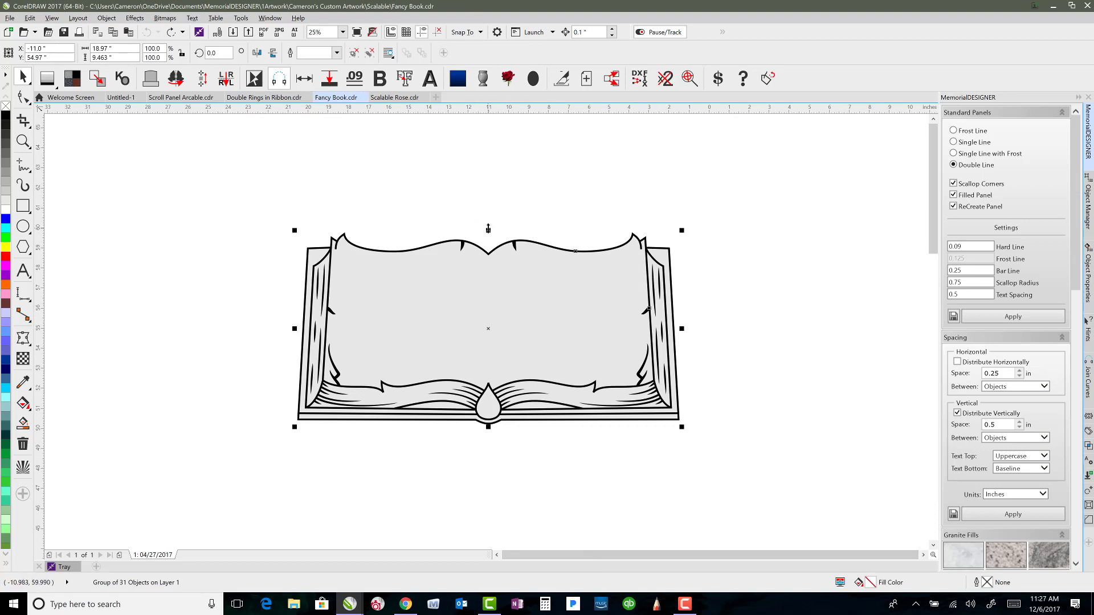
pyautogui.moveTo(488, 229); pyautogui.dragTo(490, 259)
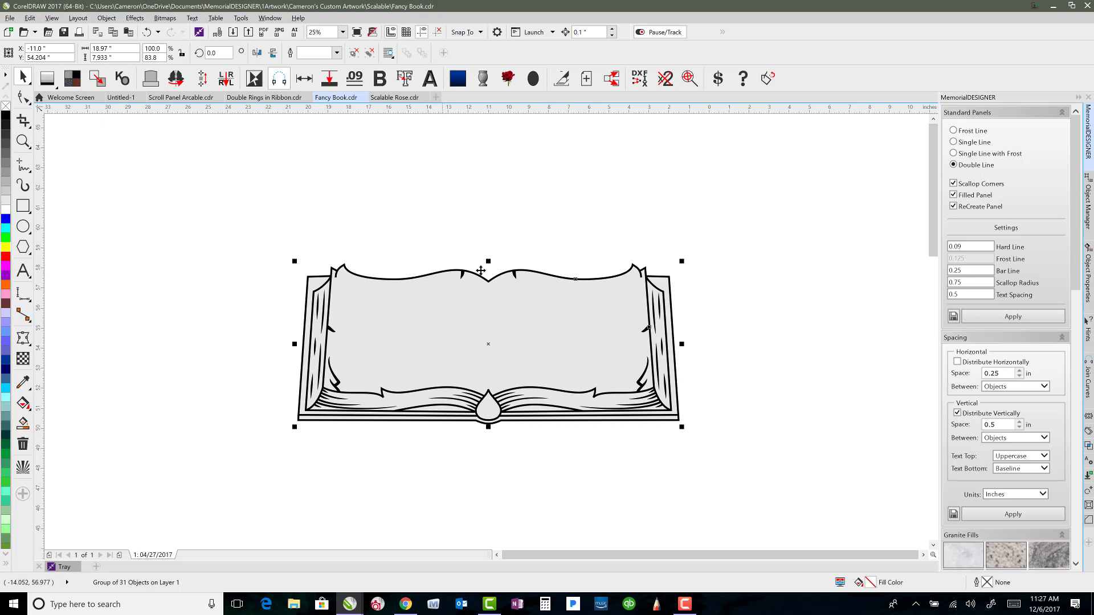
pyautogui.moveTo(488, 260); pyautogui.dragTo(488, 238)
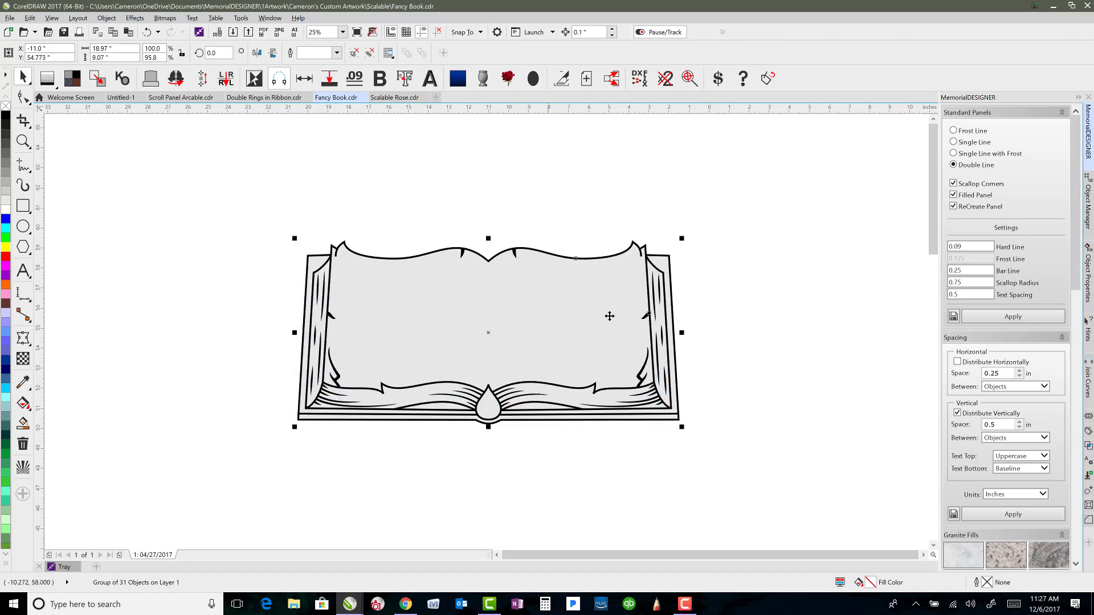
pyautogui.moveTo(682, 333); pyautogui.dragTo(705, 334)
pyautogui.moveTo(705, 429); pyautogui.dragTo(622, 390)
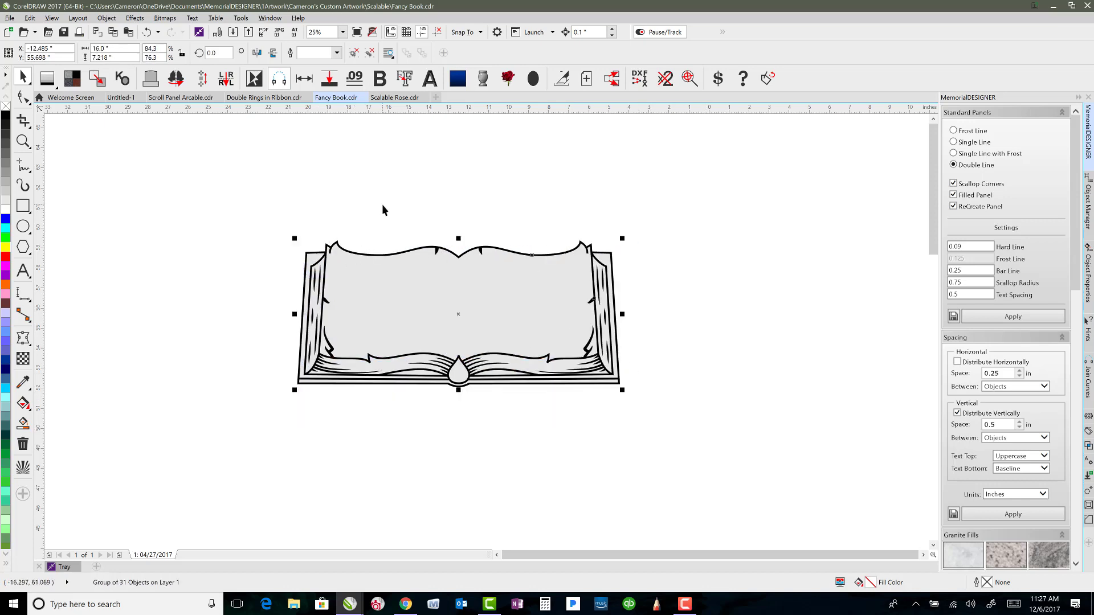
# Examine the stretched book's outlines up close, comparing the wireframe view with the filled view.
pyautogui.hotkey('shift', 'F2')
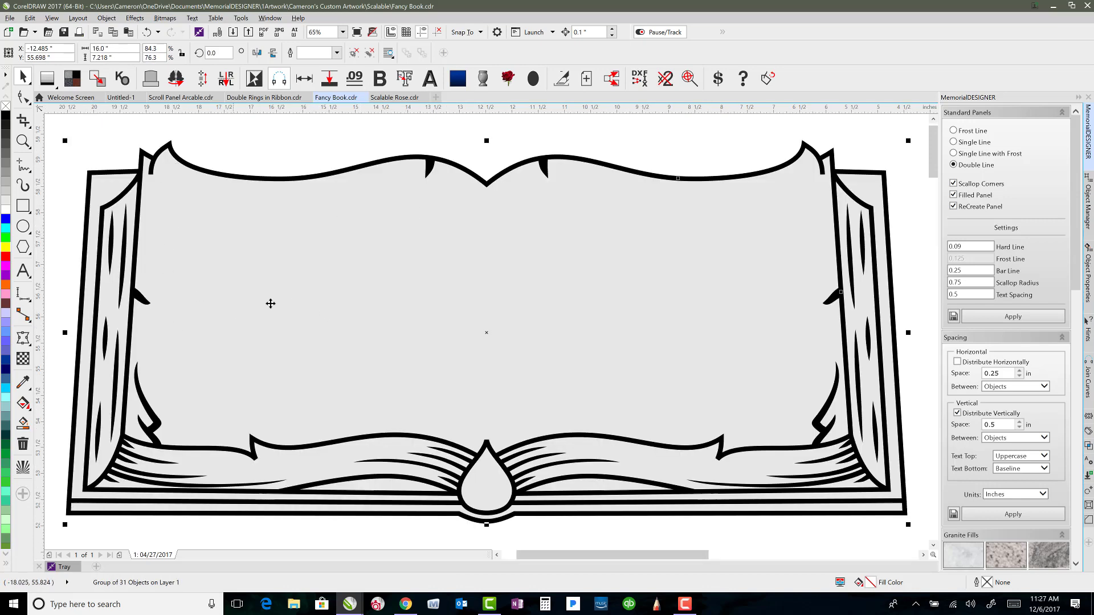
pyautogui.click(237, 152)
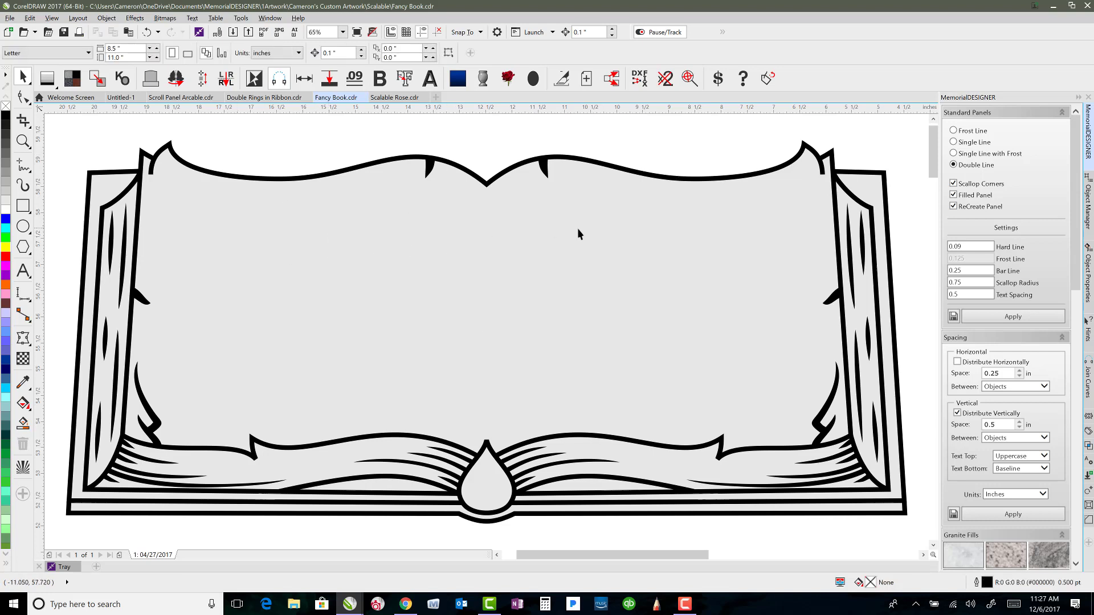
pyautogui.hotkey('shift', 'F9')
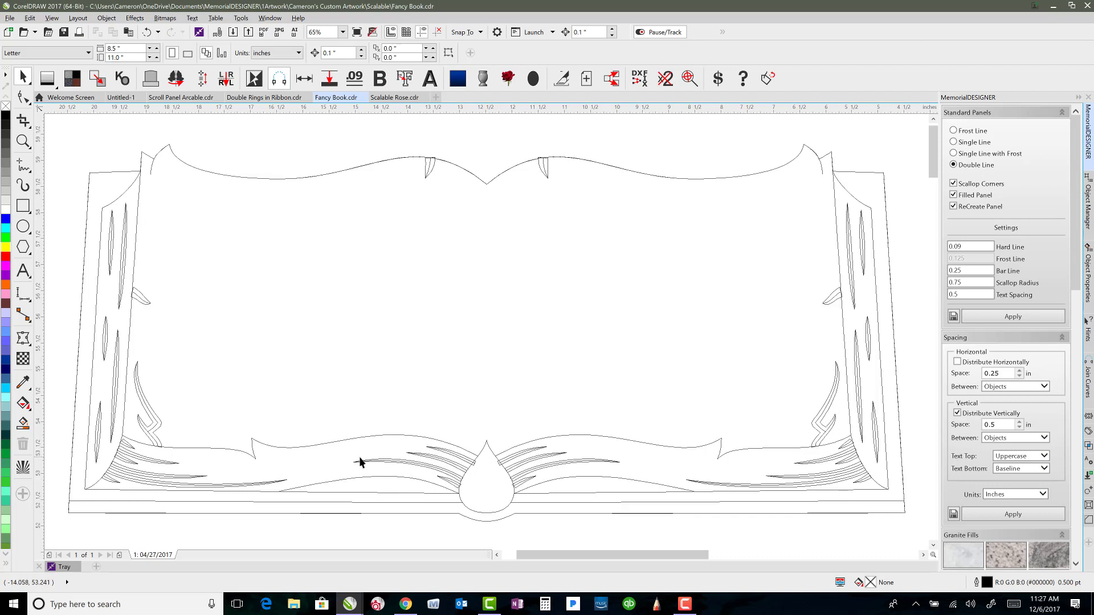
pyautogui.hotkey('shift', 'F9')
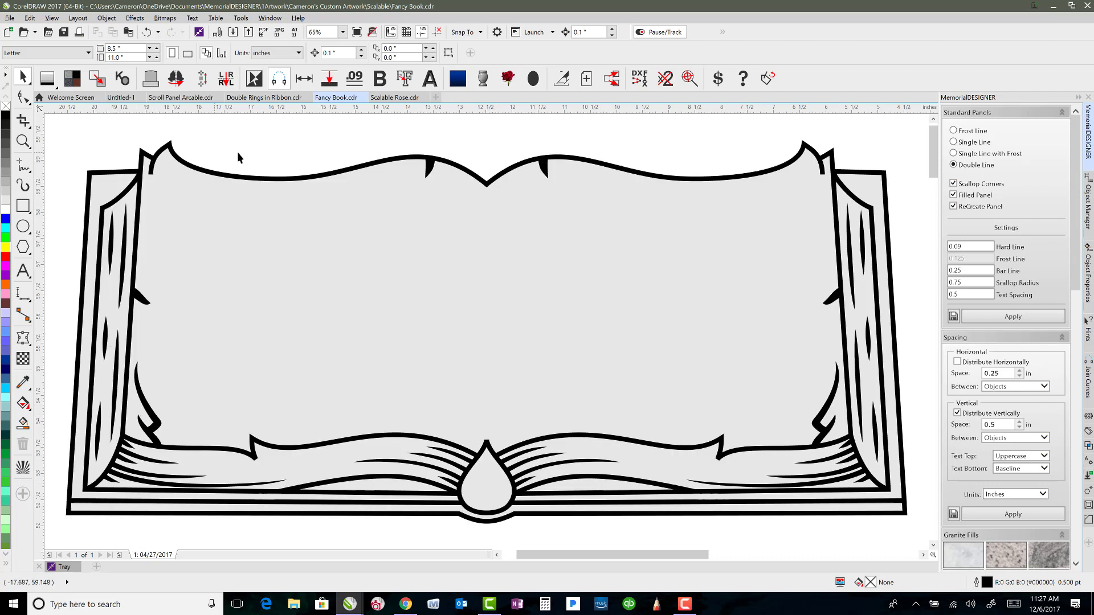
pyautogui.click(171, 147)
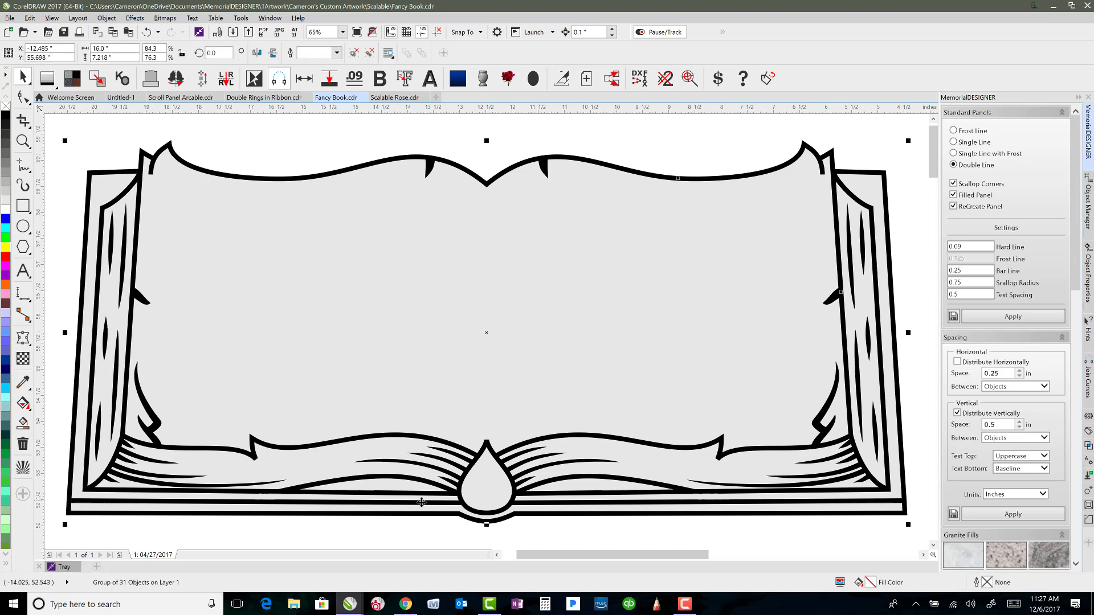
pyautogui.hotkey('shift', 'F9')
pyautogui.hotkey('shift', 'F9')
pyautogui.click(398, 146)
# Switch to the Scalable Rose drawing and inspect the rose's outline curve in wireframe and normal views.
pyautogui.click(394, 97)
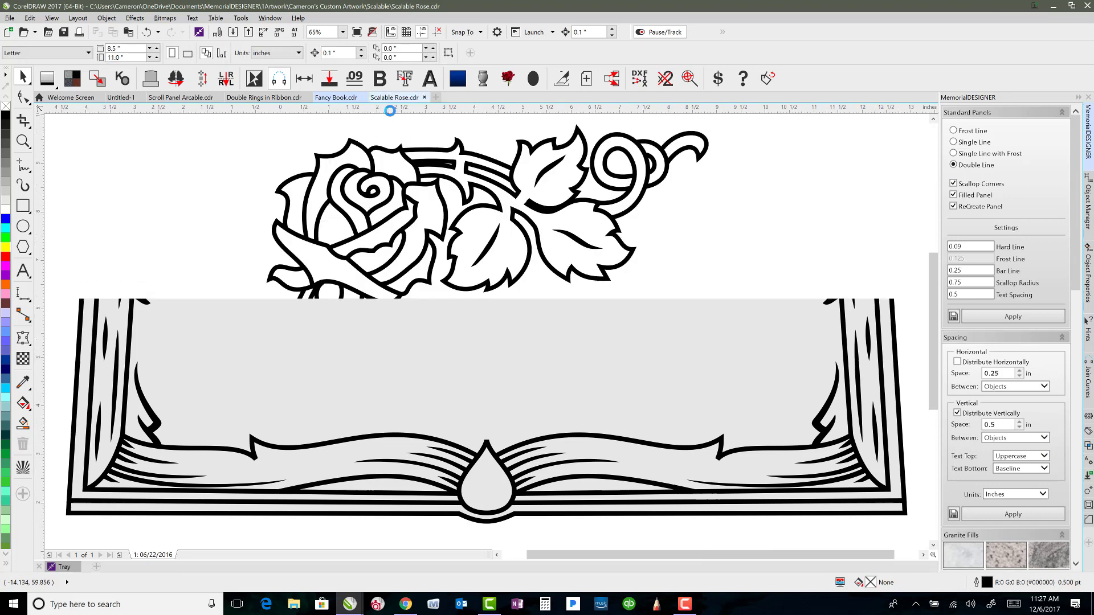
pyautogui.click(410, 162)
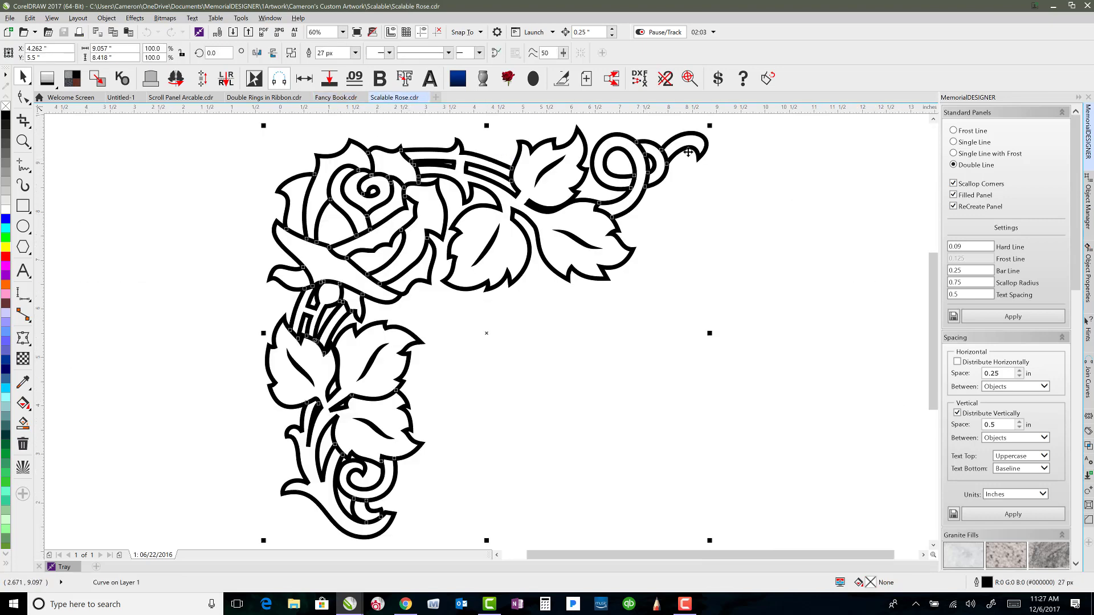
pyautogui.hotkey('shift', 'F9')
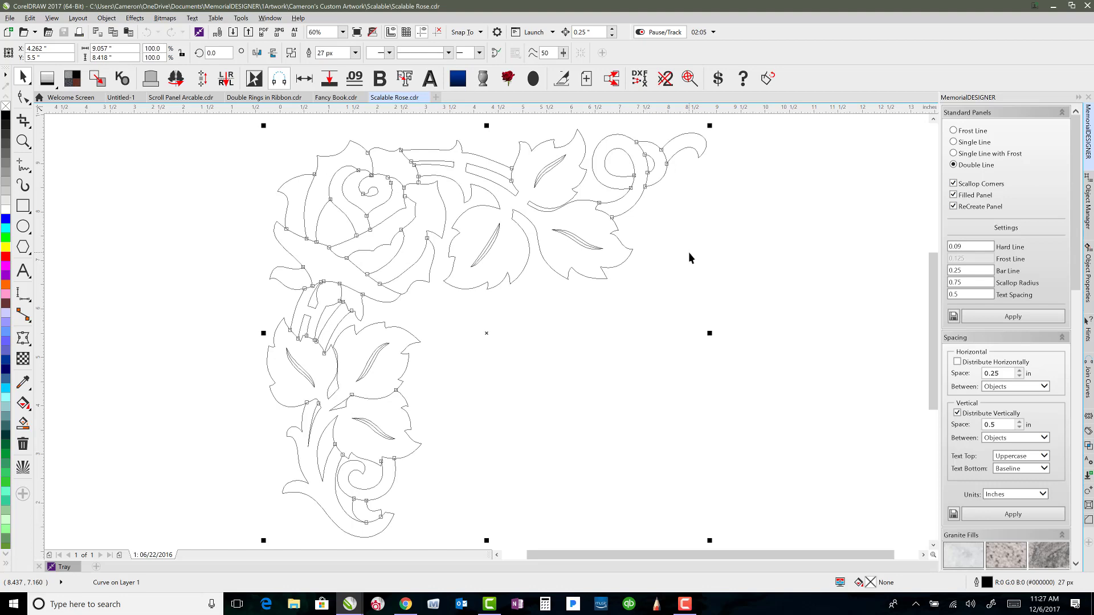
pyautogui.hotkey('shift', 'F9')
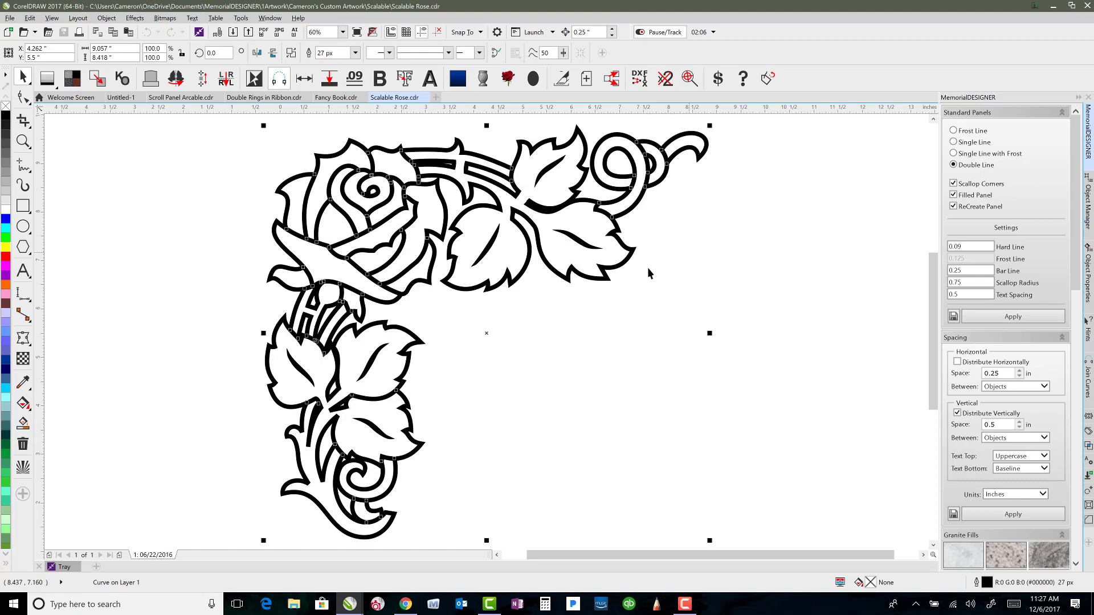
pyautogui.click(487, 357)
# Scale all the rose corner artwork up proportionally to about 12.6 in wide by 11.7 in high, leaving nothing selected.
pyautogui.scroll(-2, 484, 358)
pyautogui.moveTo(309, 169); pyautogui.dragTo(743, 463)
pyautogui.moveTo(607, 432); pyautogui.dragTo(552, 395)
pyautogui.moveTo(551, 213); pyautogui.dragTo(791, 138)
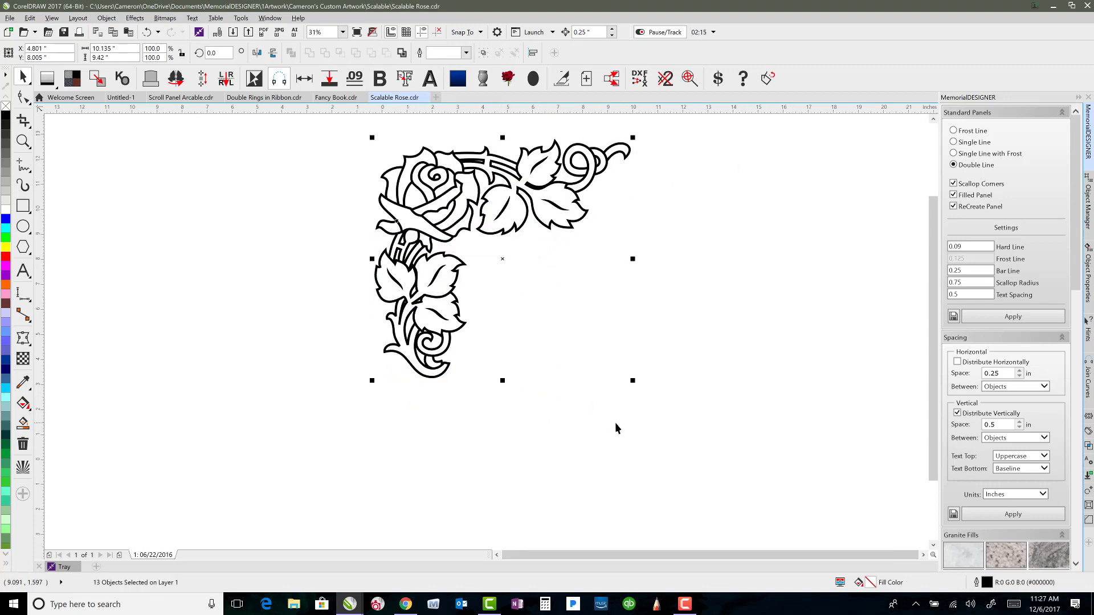
pyautogui.moveTo(634, 381); pyautogui.dragTo(694, 436)
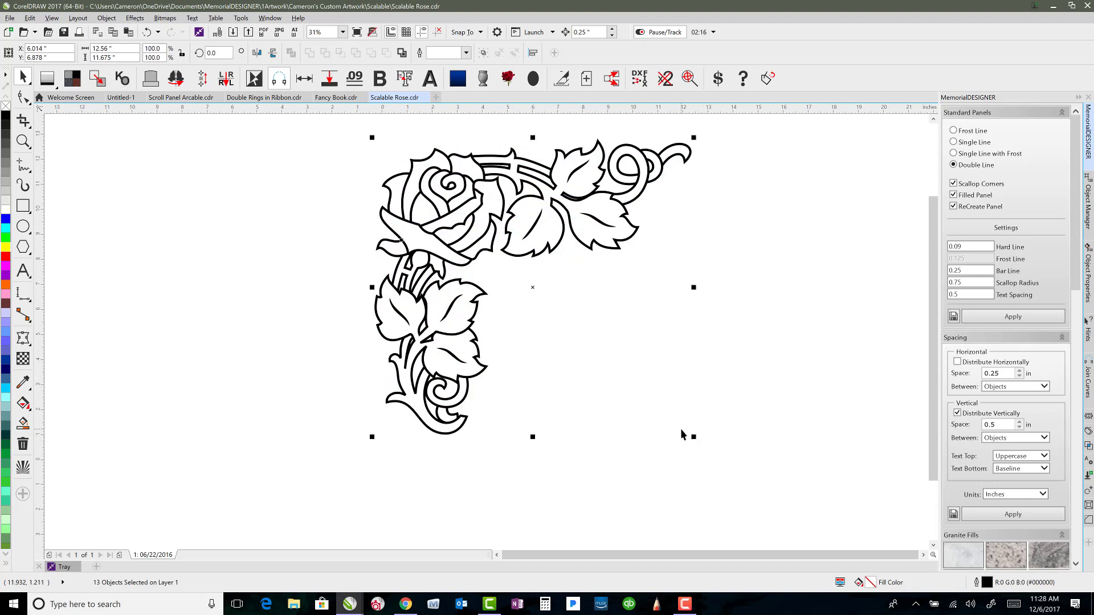
pyautogui.scroll(1, 501, 281)
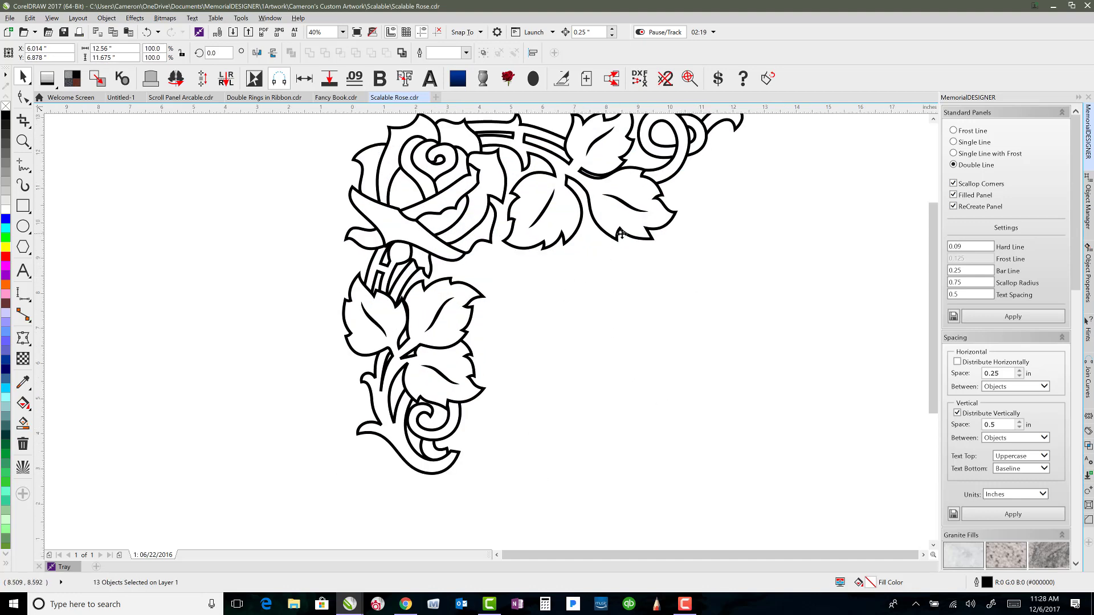
pyautogui.hotkey('shift', 'F2')
pyautogui.click(311, 131)
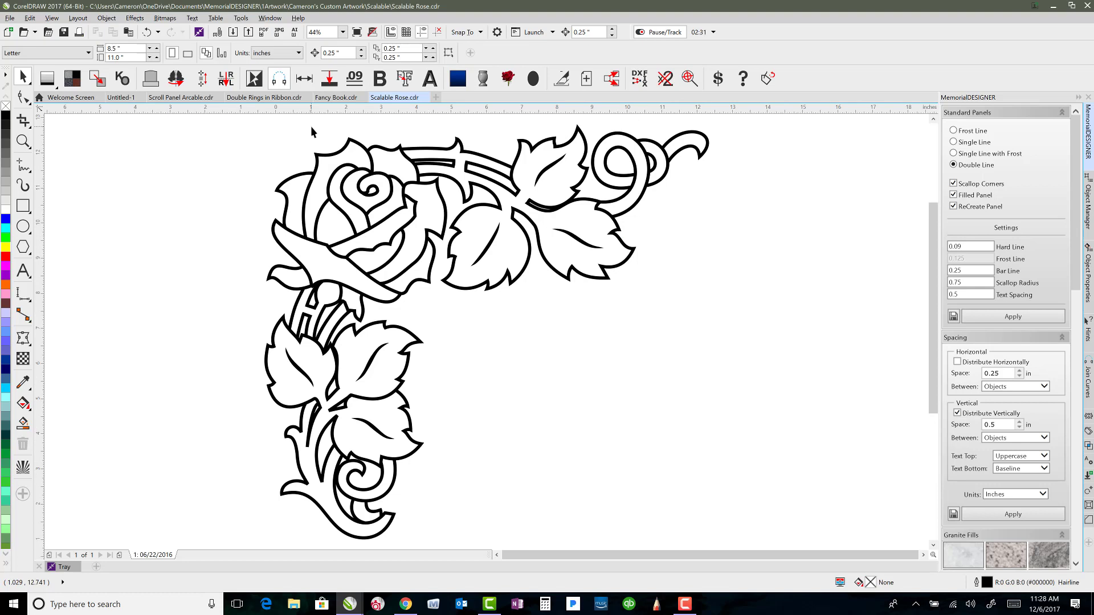